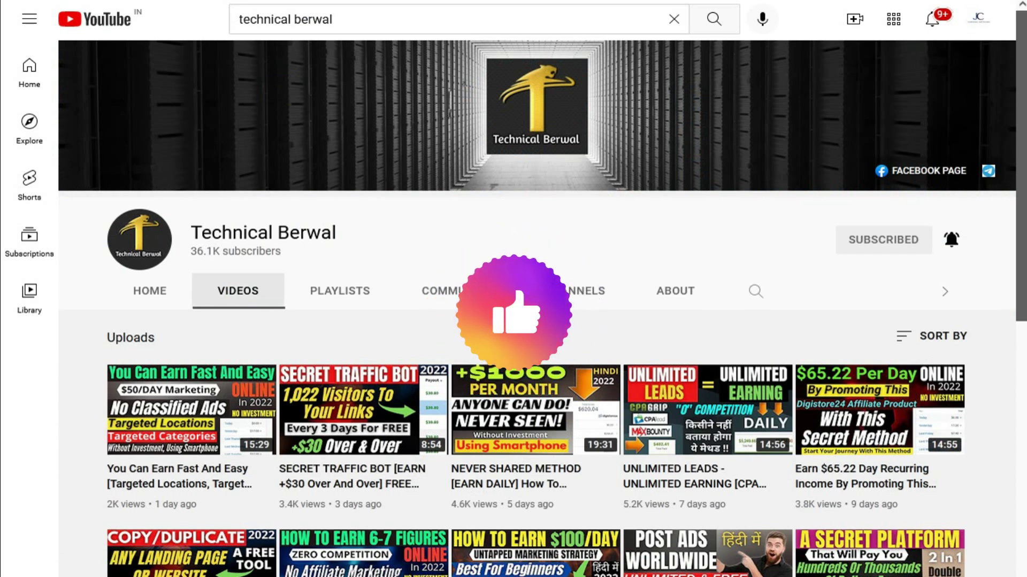
- Scroll down through the channel's VIDEOS grid to review its uploads
scroll(523, 336, "down", 1)
scroll(523, 337, "down", 1)
scroll(523, 337, "down", 2)
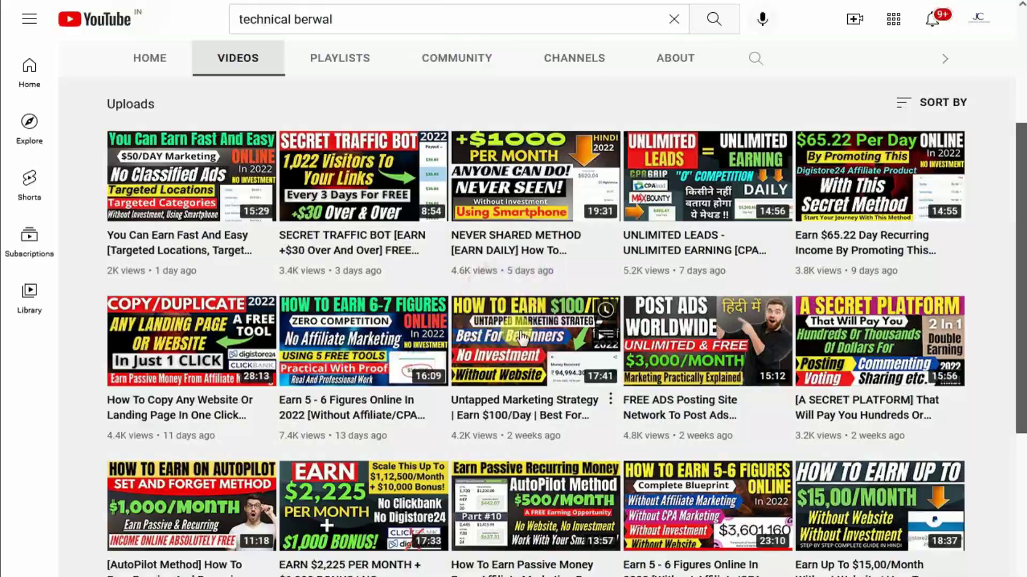
scroll(519, 335, "down", 1)
scroll(521, 348, "down", 1)
scroll(523, 374, "down", 1)
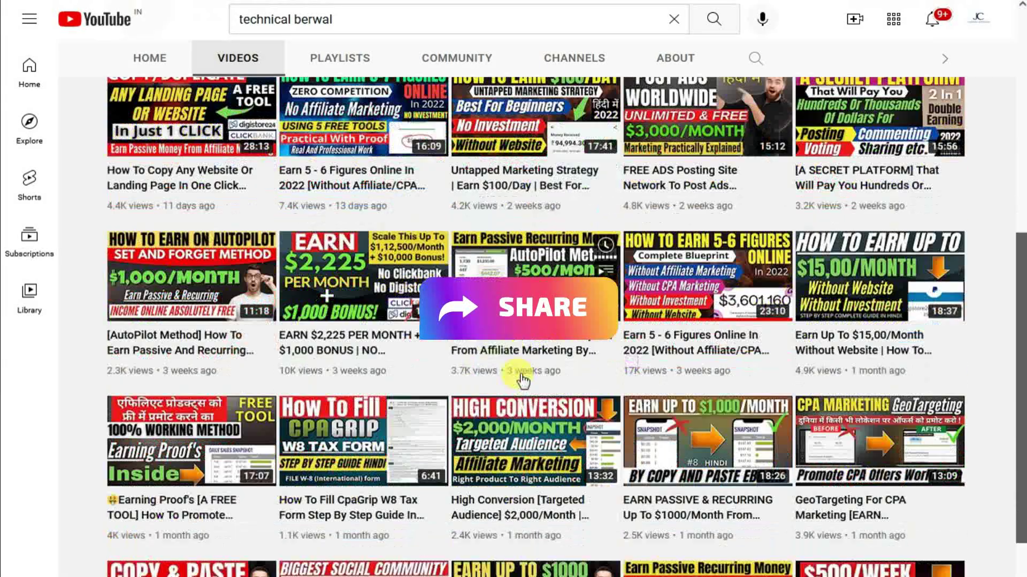
scroll(522, 377, "down", 1)
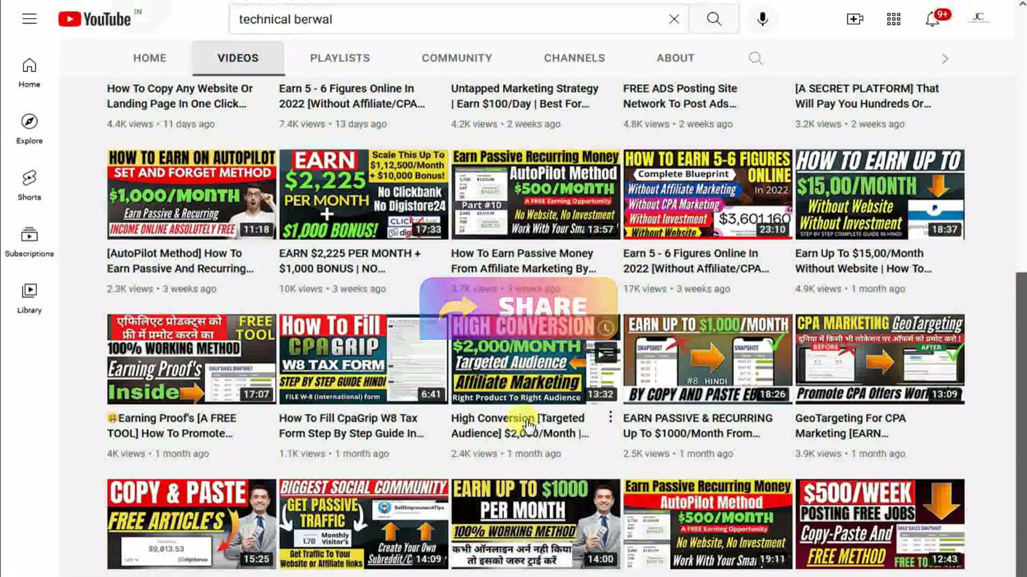
scroll(526, 428, "down", 1)
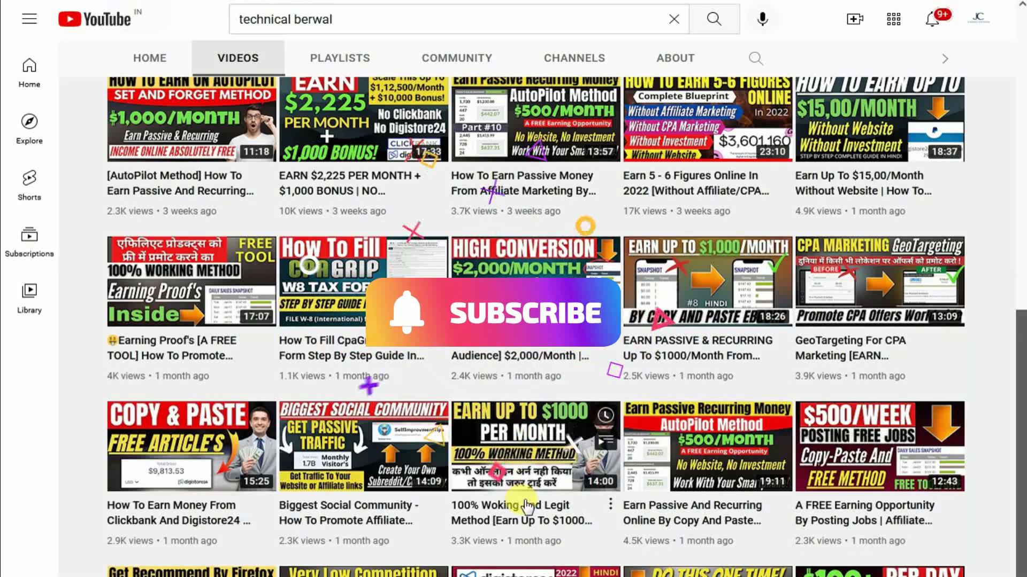
scroll(526, 505, "down", 1)
scroll(526, 503, "down", 1)
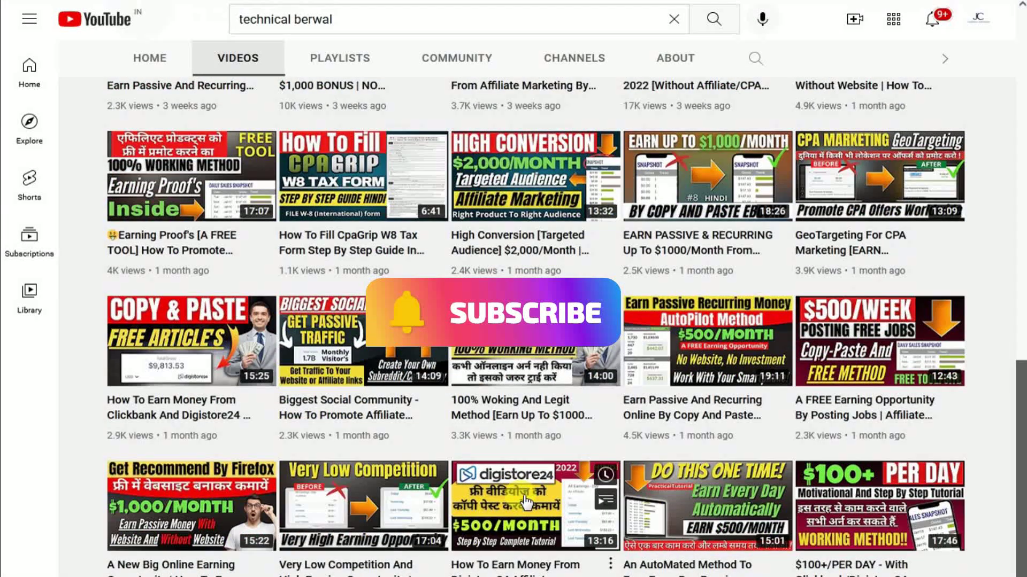
scroll(551, 508, "down", 1)
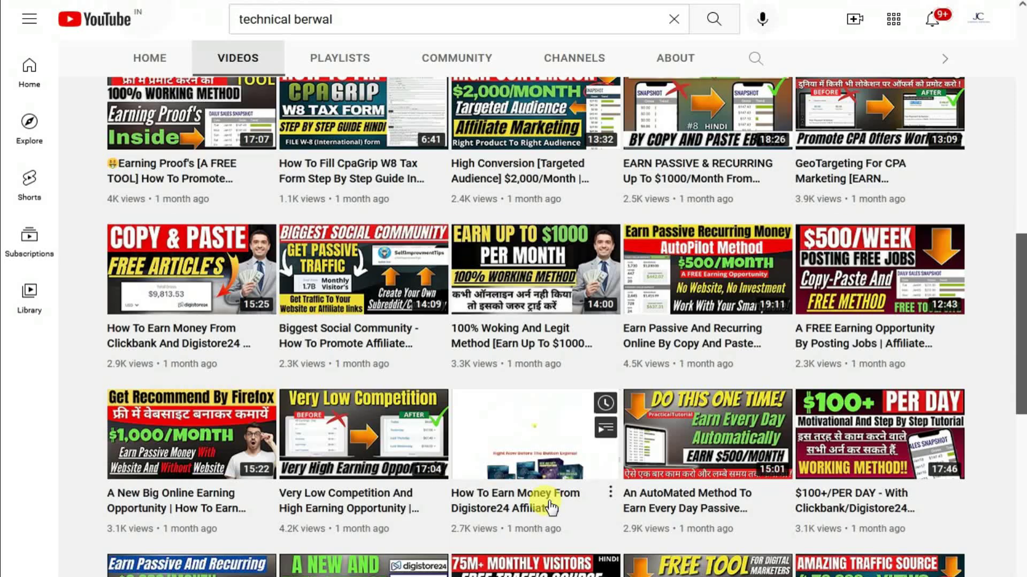
scroll(551, 508, "down", 1)
scroll(545, 513, "down", 2)
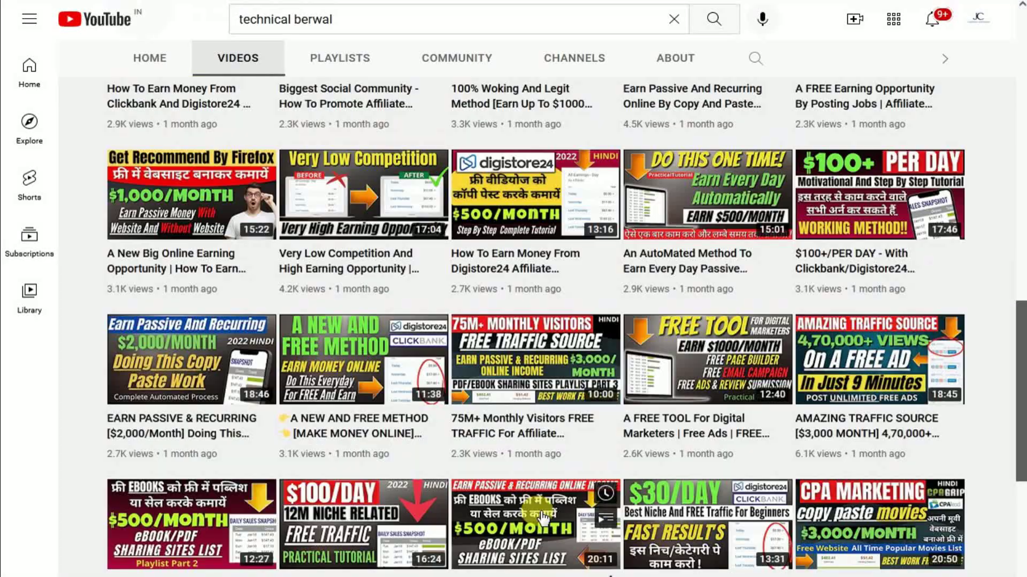
scroll(542, 518, "down", 2)
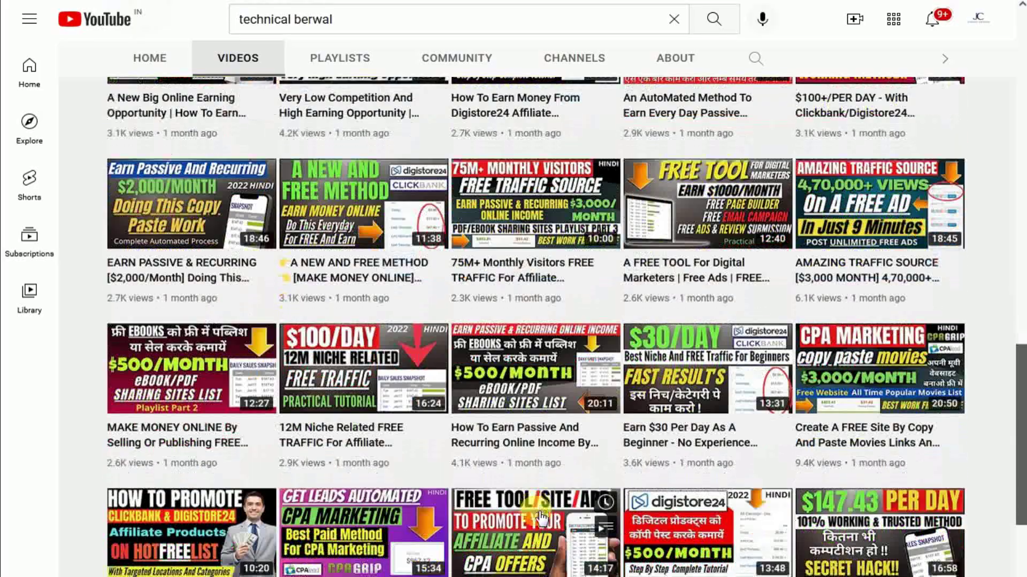
scroll(541, 518, "down", 2)
scroll(539, 513, "down", 1)
scroll(536, 511, "down", 1)
scroll(534, 502, "down", 1)
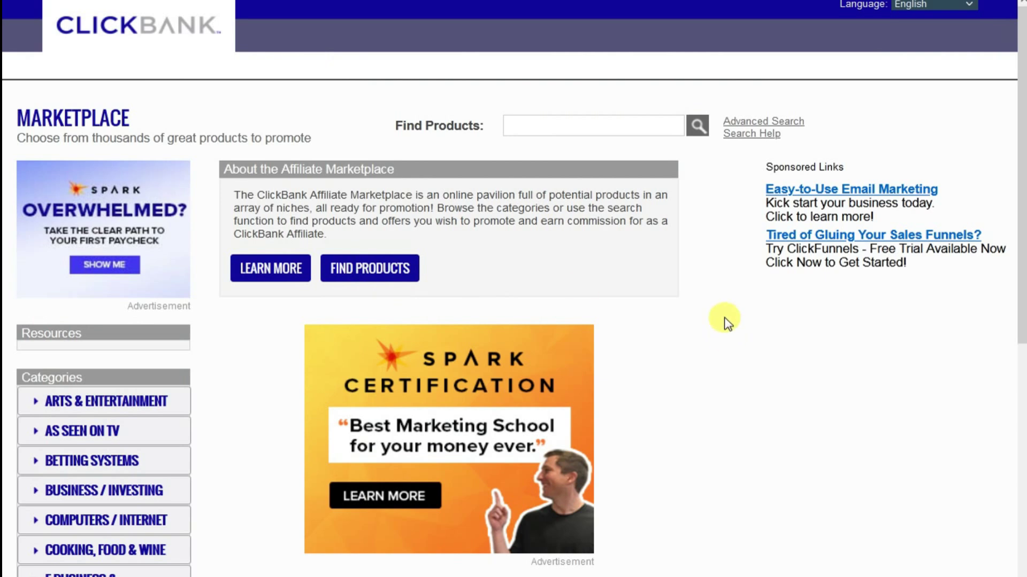
- Point out Exipure's $149.13 average per conversion in the Marketplace results
scroll(264, 62, "down", 2)
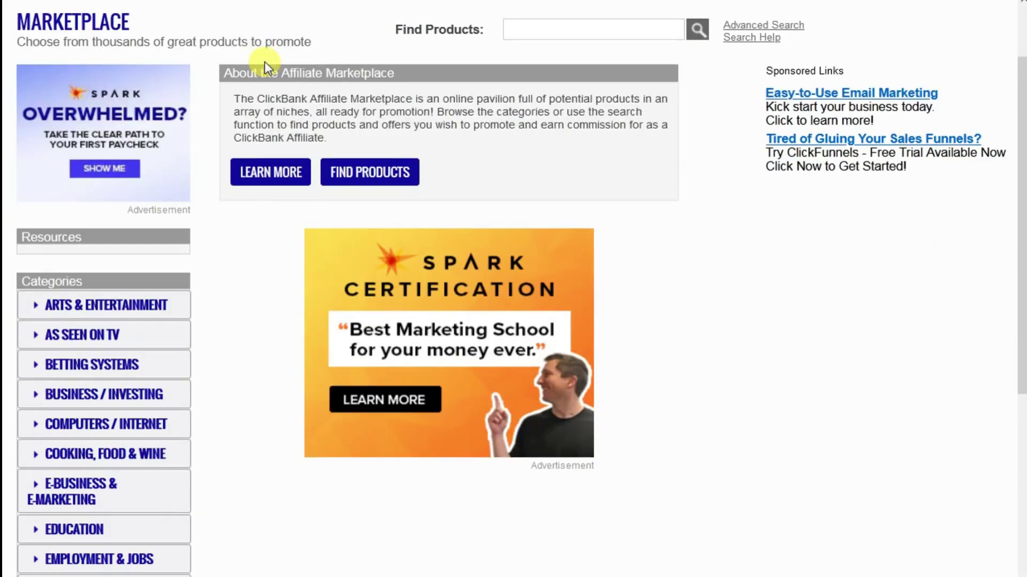
scroll(143, 275, "down", 2)
scroll(142, 259, "down", 2)
scroll(436, 174, "up", 3)
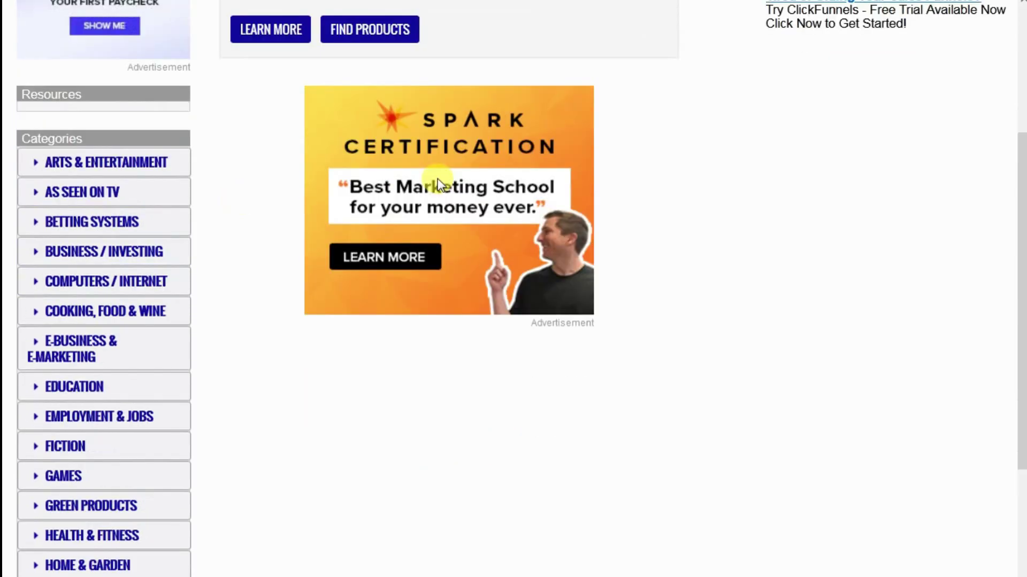
scroll(541, 153, "up", 3)
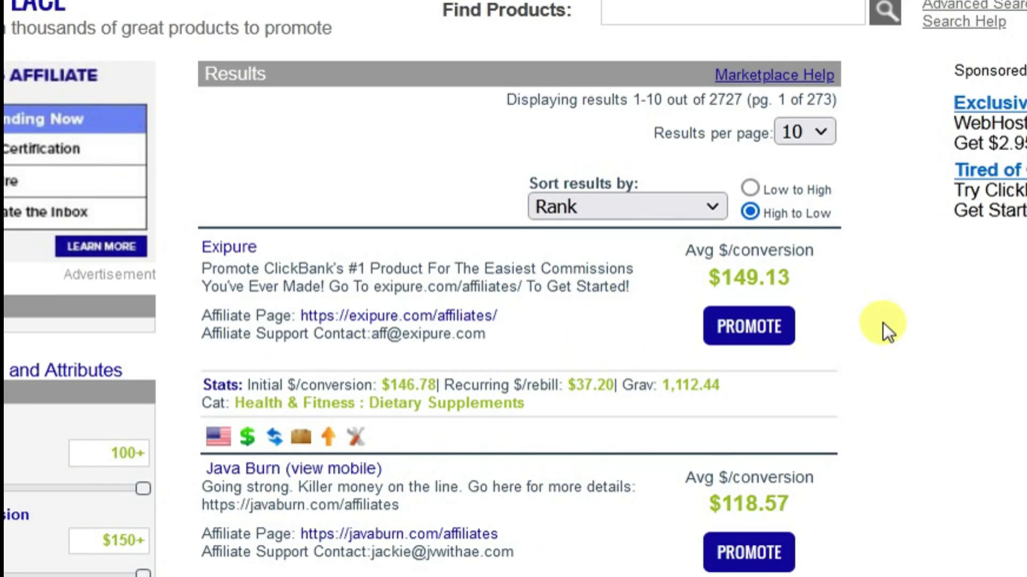
scroll(879, 317, "down", 3)
left_click_drag(791, 137, 712, 140)
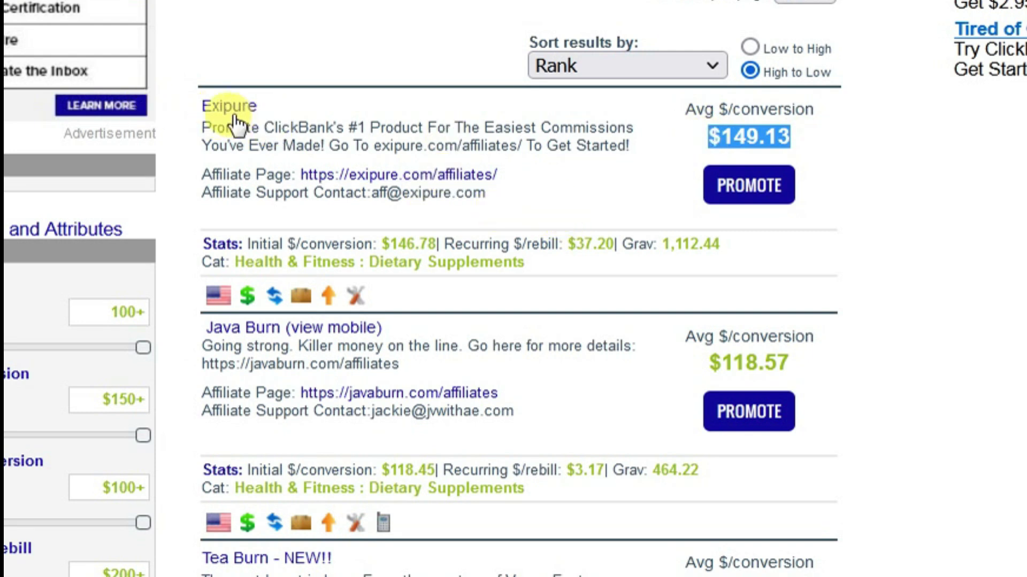
left_click(813, 143)
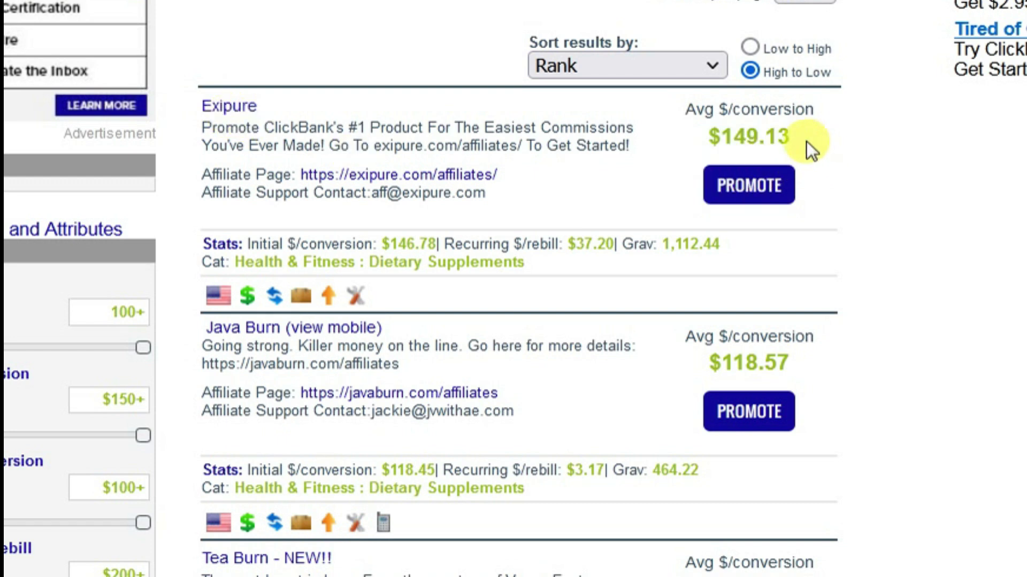
left_click_drag(805, 142, 707, 137)
left_click(851, 184)
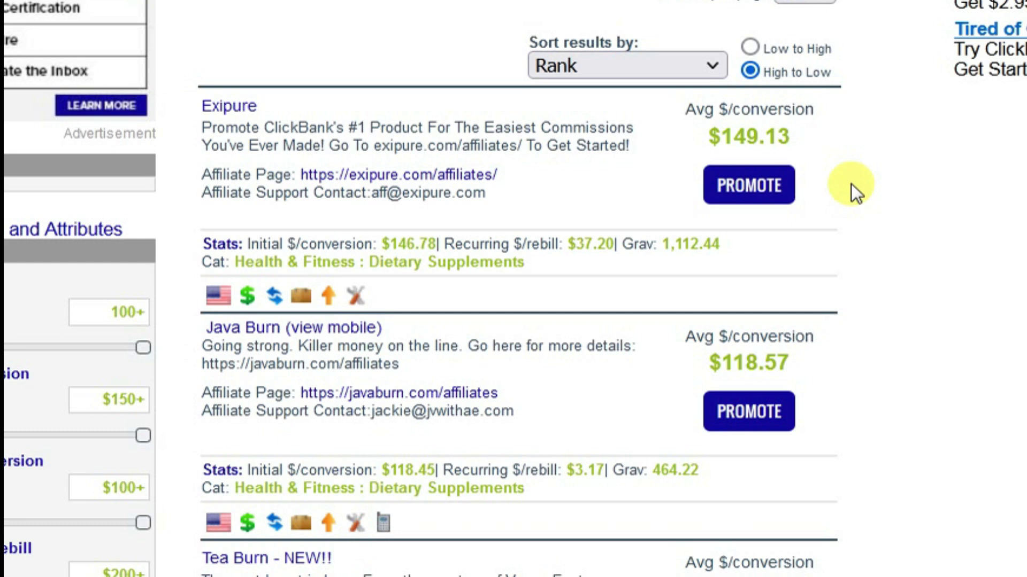
- Scroll through the remaining Marketplace listings such as Glucofort, Dentitox and Prostastream
scroll(852, 184, "down", 2)
scroll(824, 174, "down", 3)
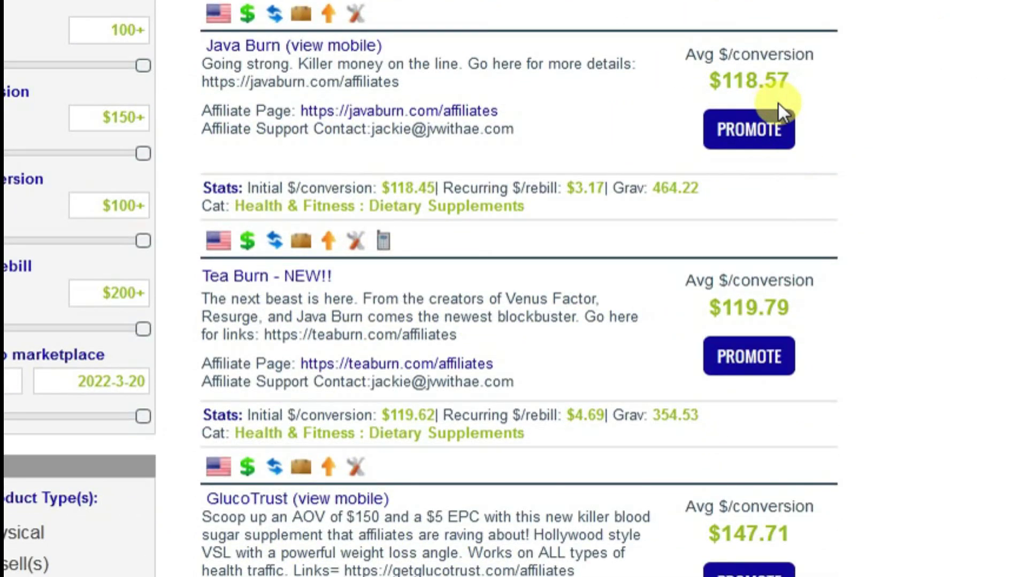
scroll(791, 240, "down", 3)
scroll(786, 240, "down", 2)
scroll(697, 229, "down", 3)
scroll(632, 243, "down", 2)
scroll(202, 167, "down", 5)
scroll(309, 156, "down", 3)
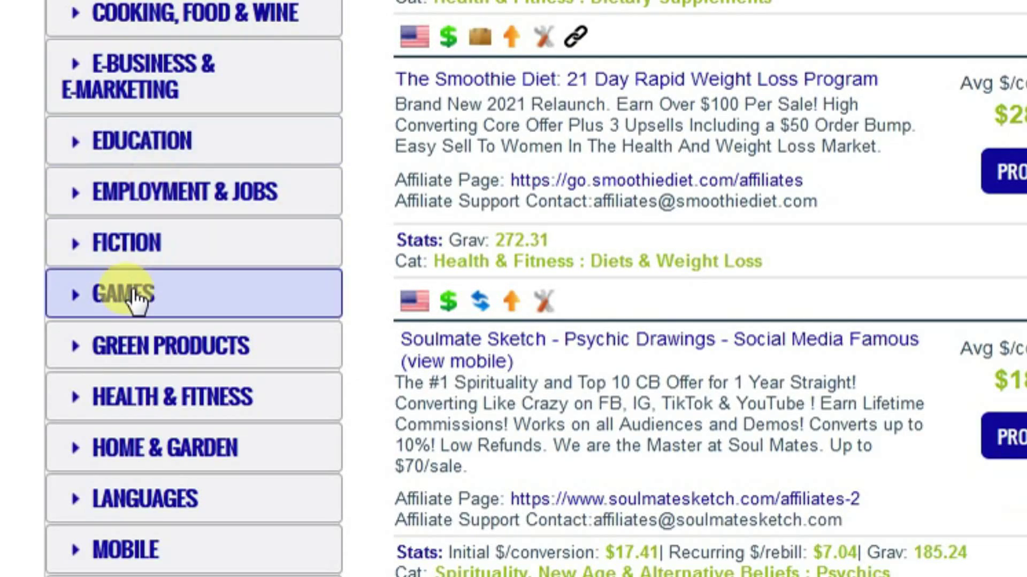
scroll(133, 302, "down", 5)
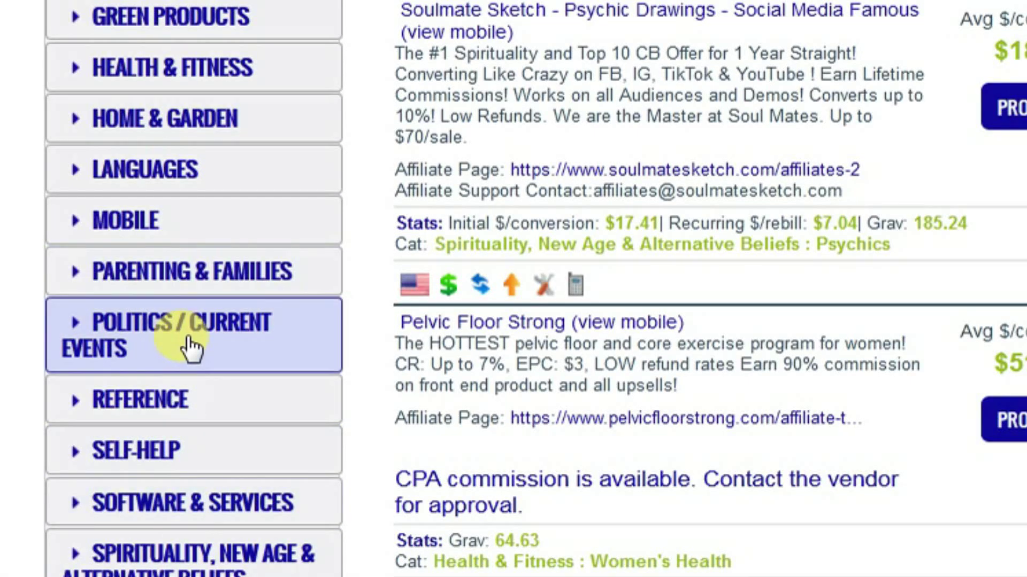
scroll(188, 344, "up", 7)
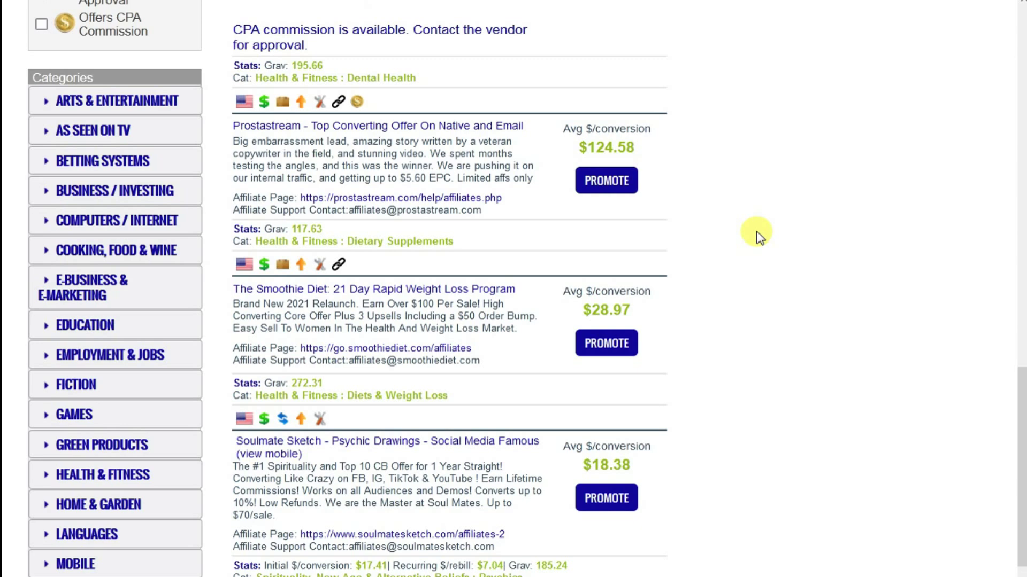
scroll(759, 235, "up", 5)
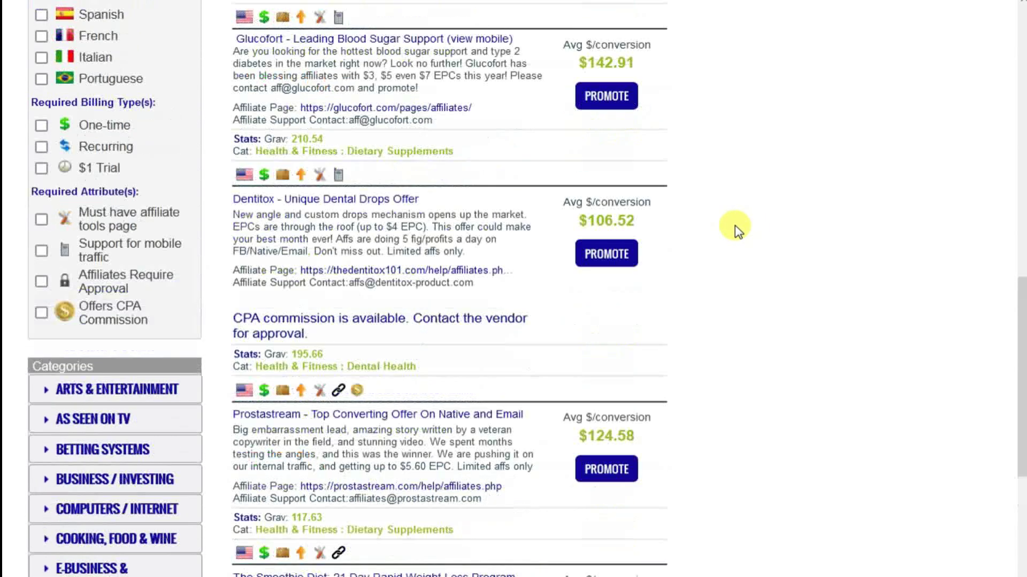
scroll(760, 235, "up", 5)
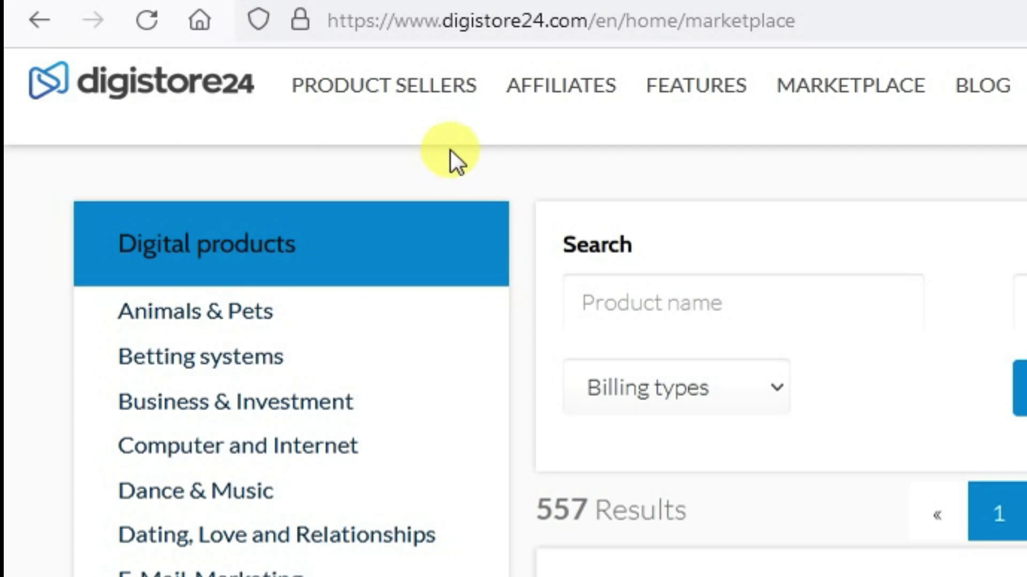
scroll(152, 224, "down", 3)
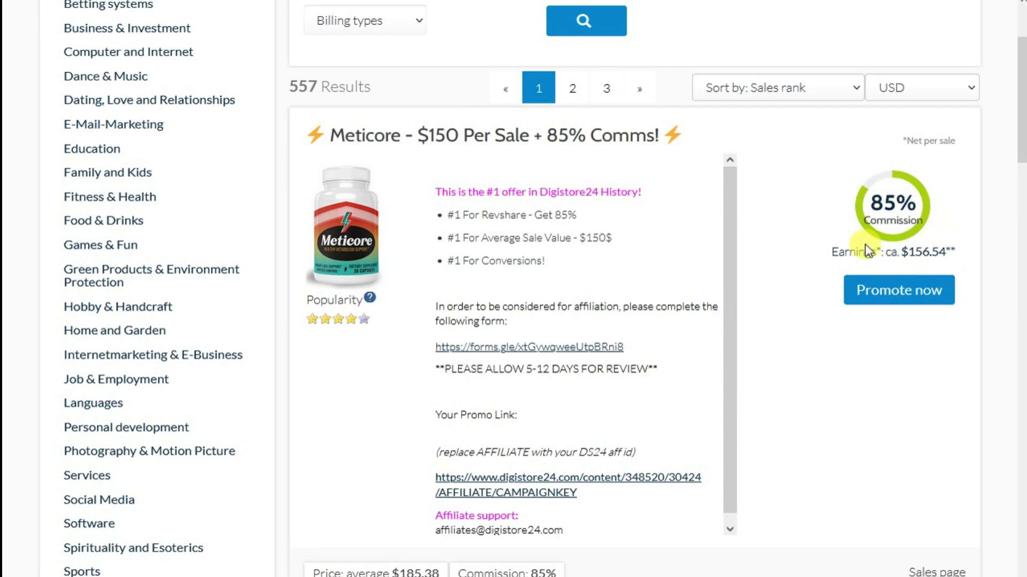
scroll(817, 273, "down", 3)
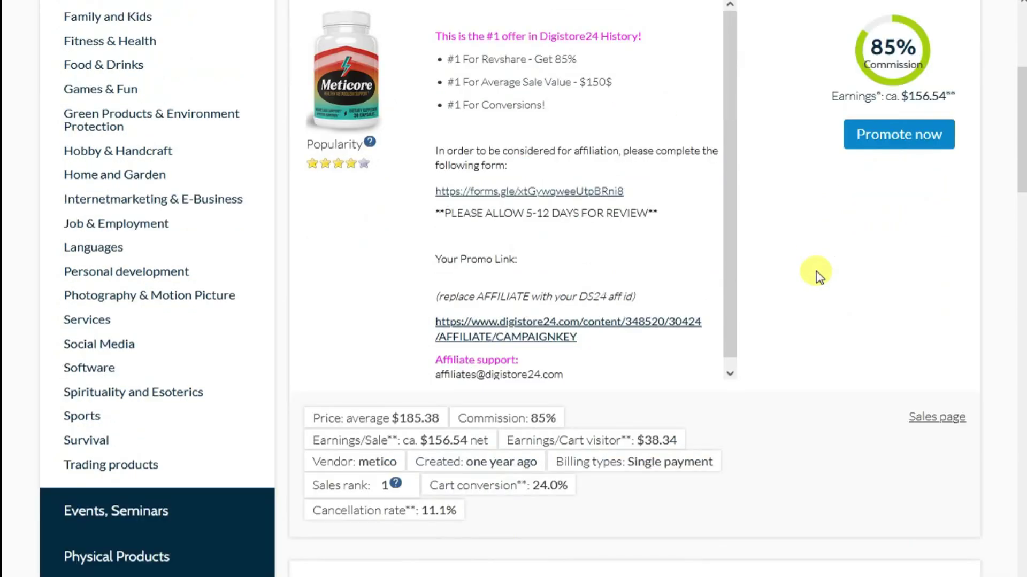
scroll(816, 272, "down", 2)
scroll(816, 272, "down", 3)
scroll(815, 272, "down", 3)
scroll(814, 270, "down", 5)
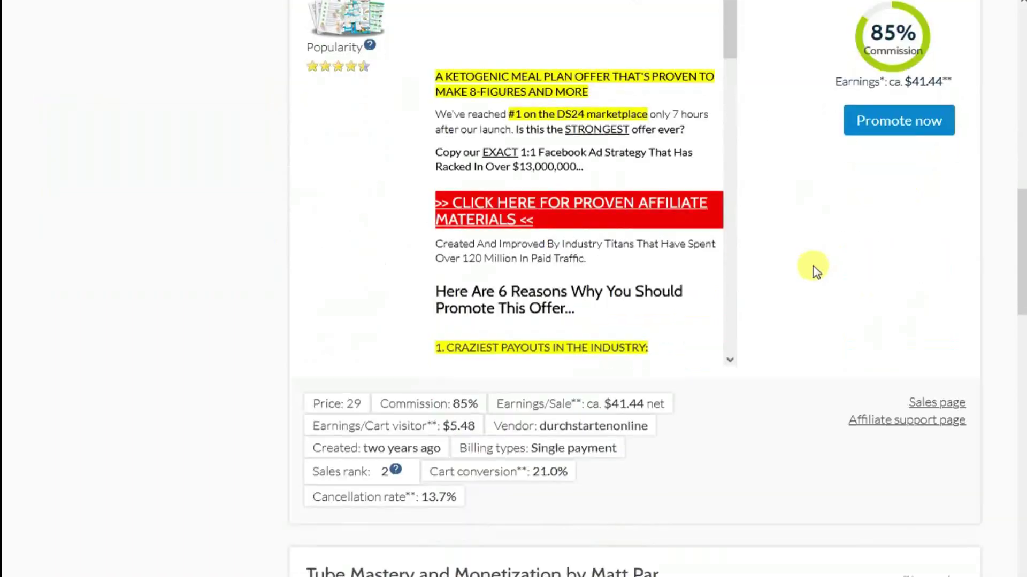
scroll(816, 273, "up", 5)
scroll(795, 246, "up", 7)
scroll(788, 245, "up", 3)
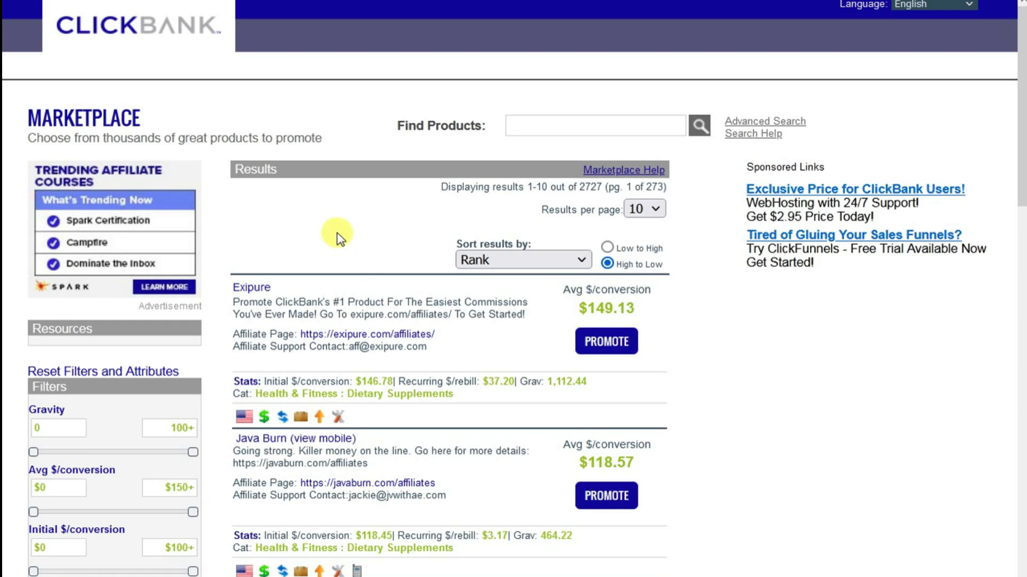
- Filter the Marketplace results to the E-Business & E-Marketing category
scroll(337, 233, "down", 2)
scroll(334, 231, "down", 1)
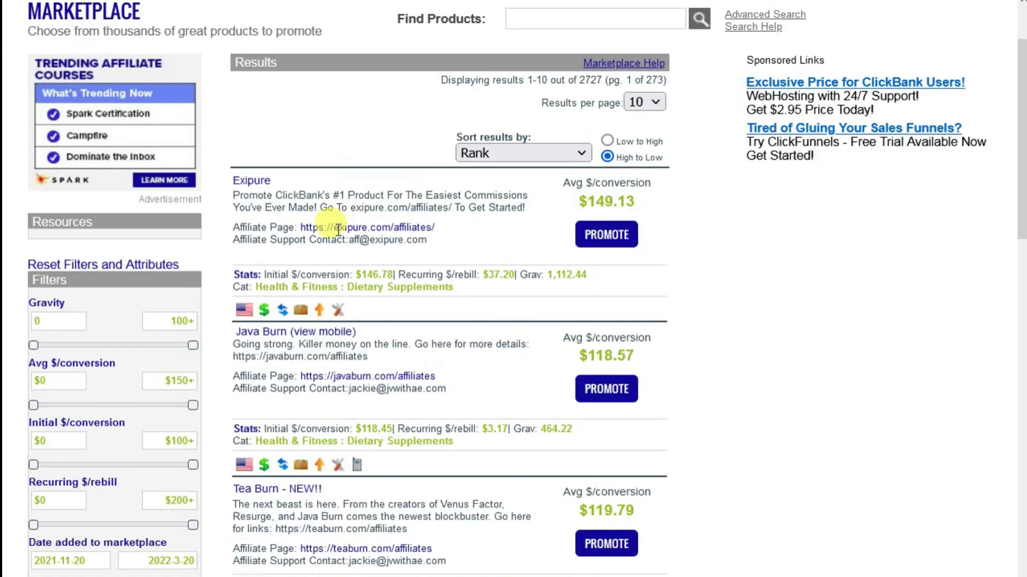
scroll(321, 228, "down", 5)
scroll(287, 222, "down", 5)
scroll(288, 219, "down", 2)
scroll(288, 213, "down", 2)
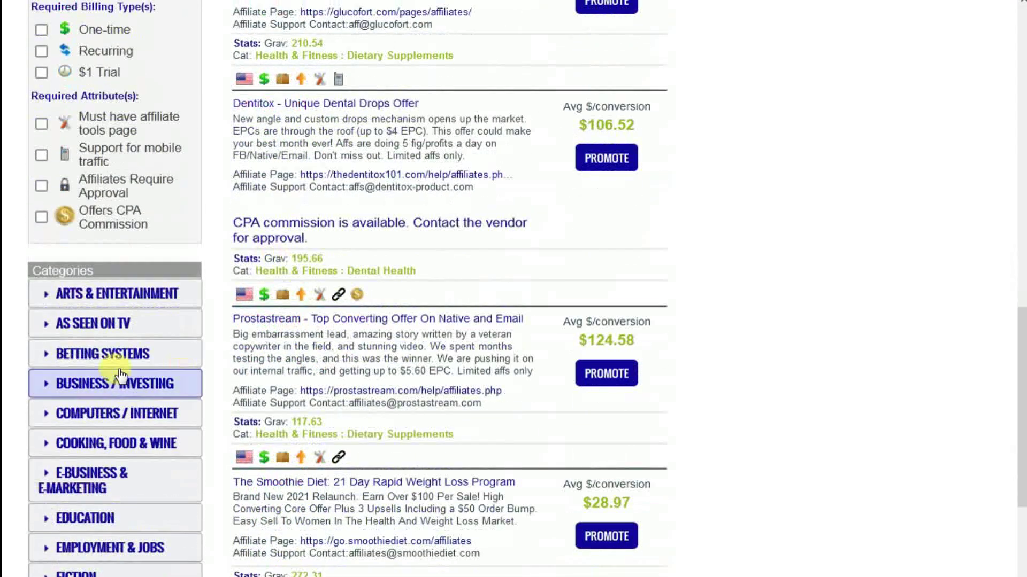
scroll(80, 374, "down", 2)
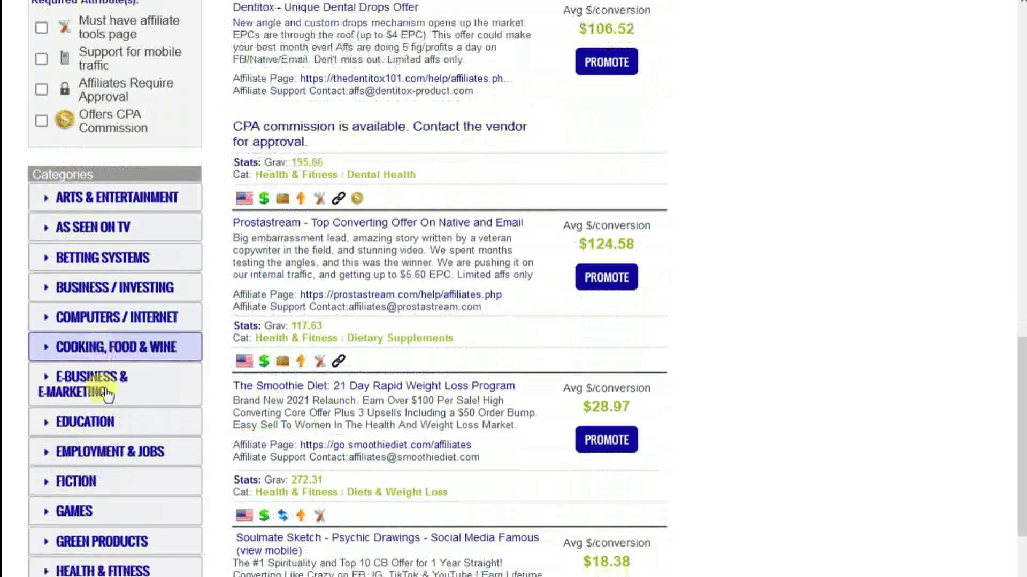
left_click(77, 386)
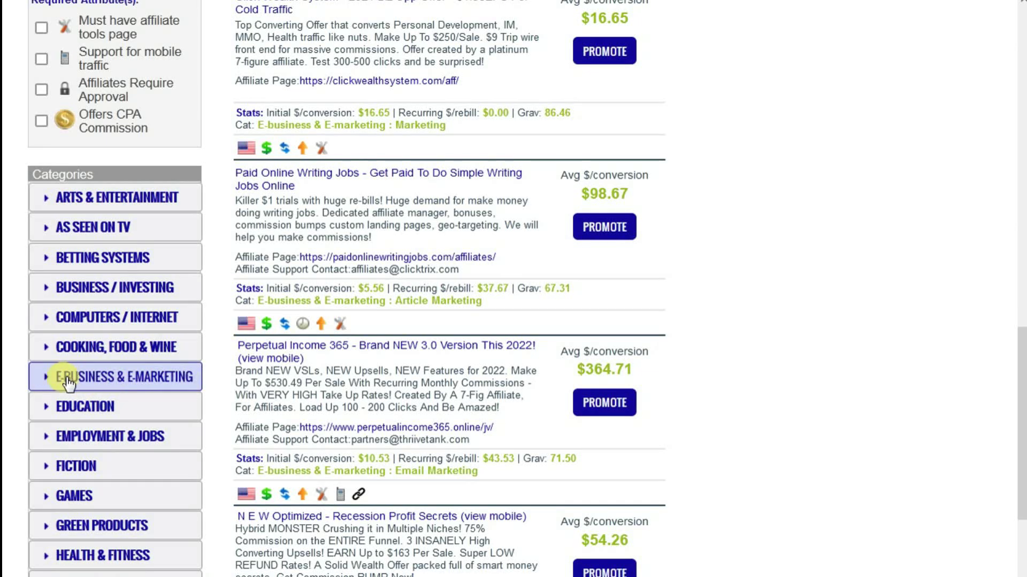
- Return to the top offer, 'Get Paid To Use Facebook, Twitter and YouTube', and bring up its link options
scroll(276, 353, "up", 3)
scroll(279, 316, "up", 5)
scroll(305, 303, "up", 2)
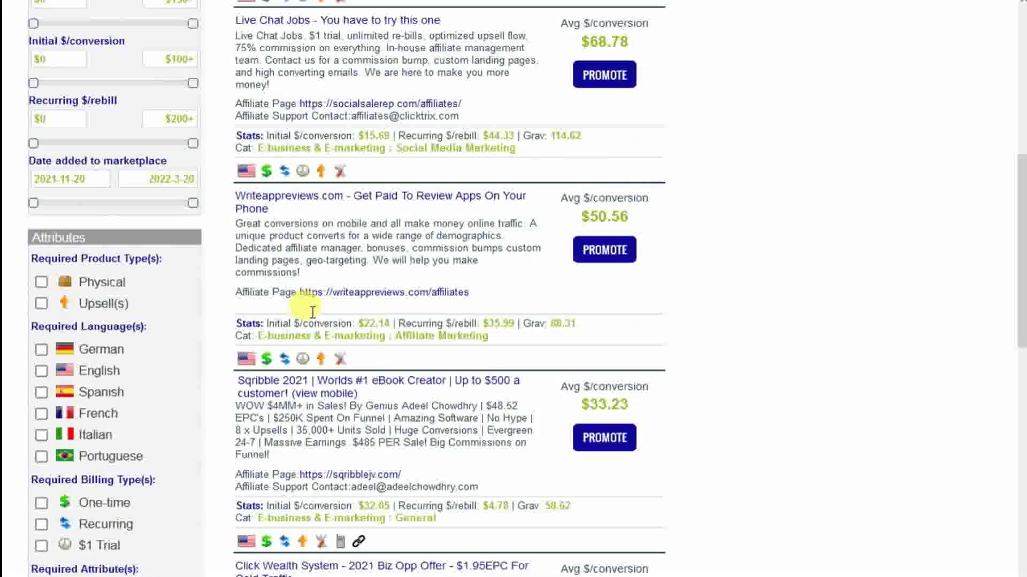
scroll(308, 302, "up", 7)
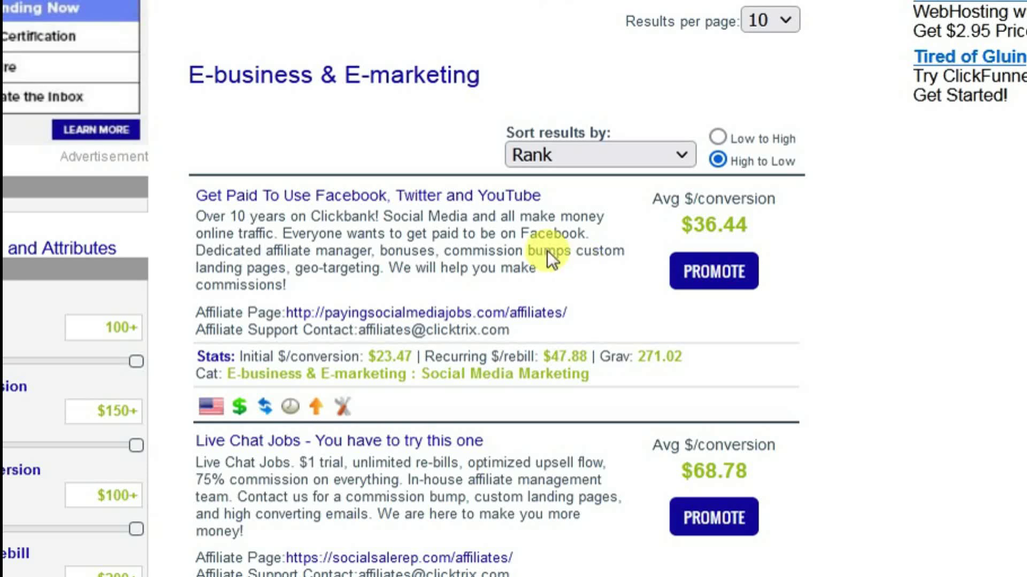
right_click(402, 194)
left_click(463, 212)
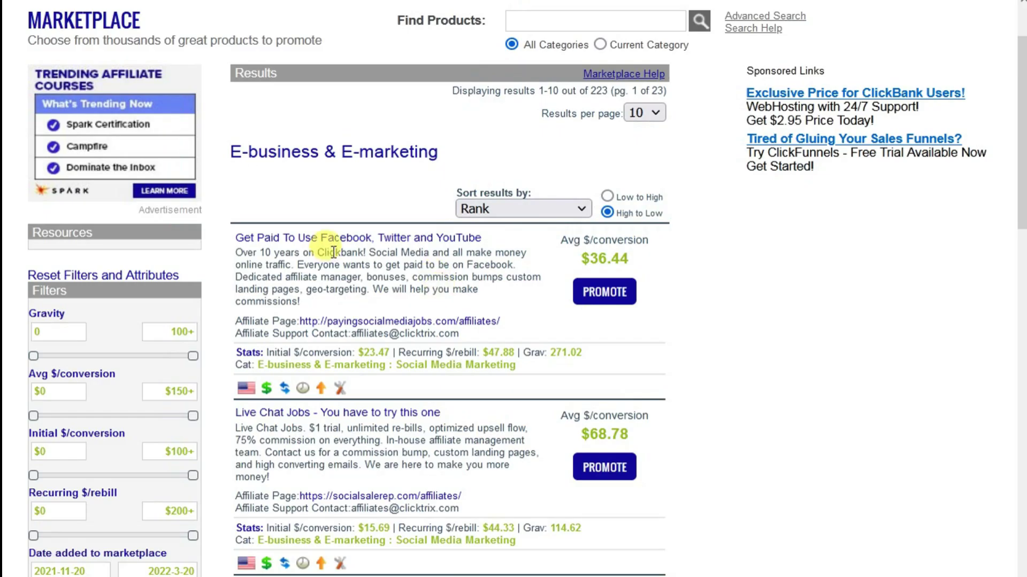
left_click_drag(638, 266, 580, 264)
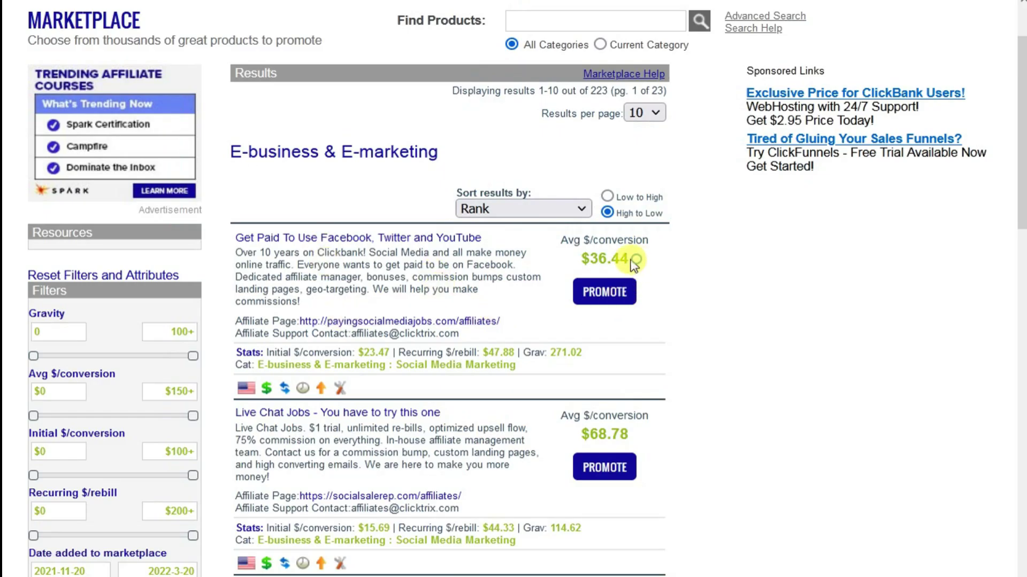
left_click(716, 298)
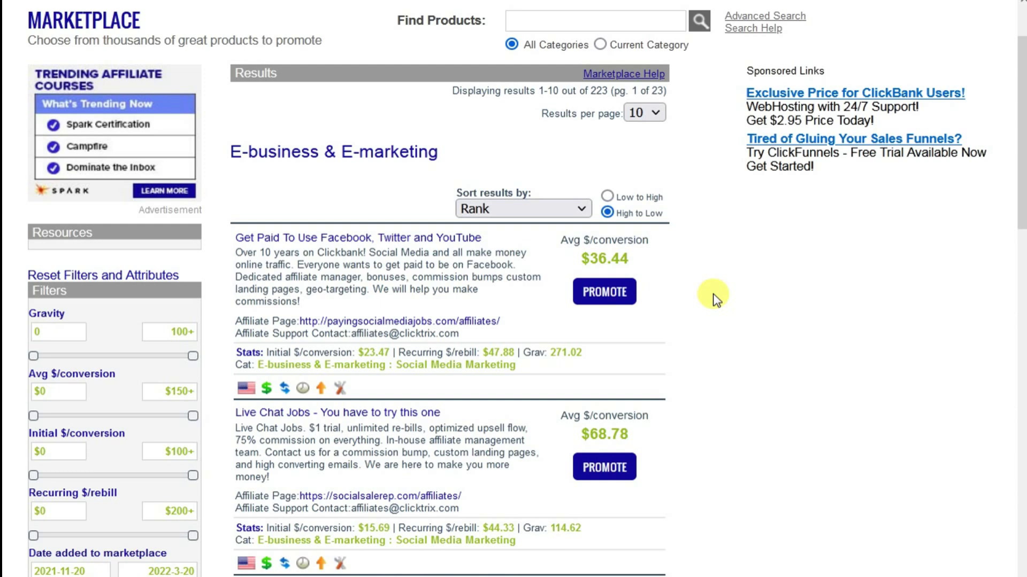
left_click_drag(636, 265, 581, 259)
left_click(743, 309)
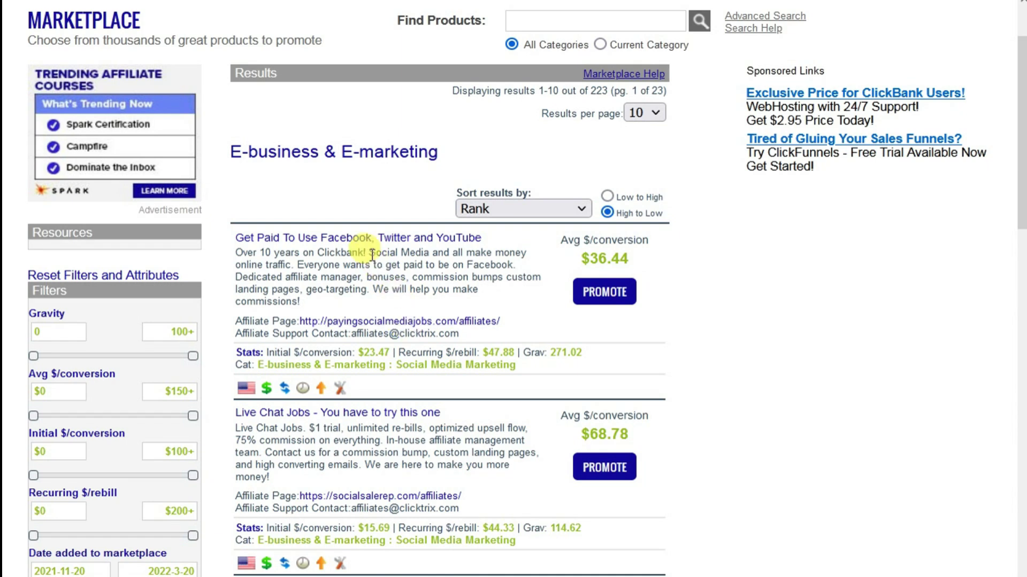
- Open the offer's Affiliate Page in a new tab and scroll to its resource buttons
right_click(351, 328)
left_click(395, 335)
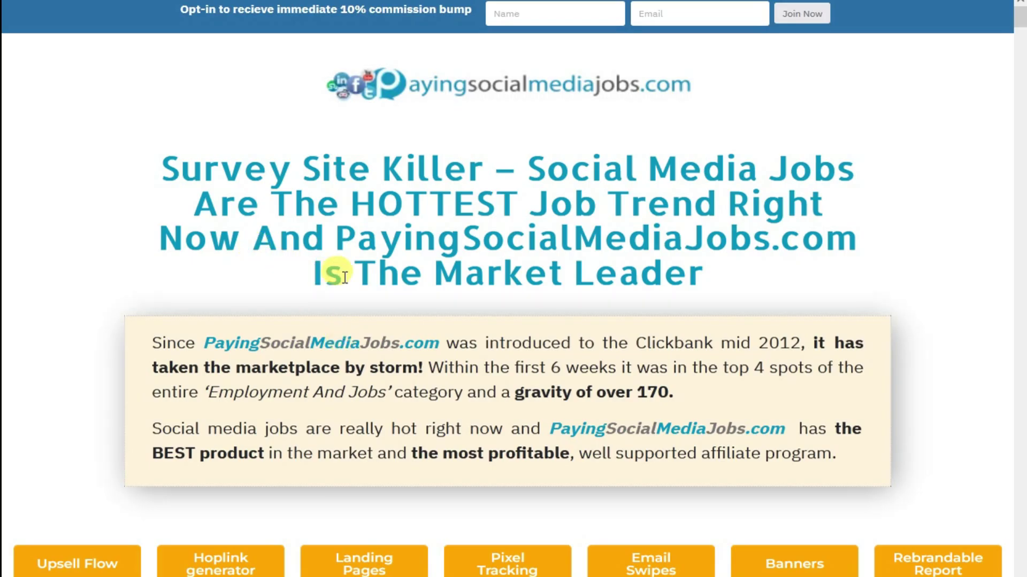
scroll(346, 286, "down", 3)
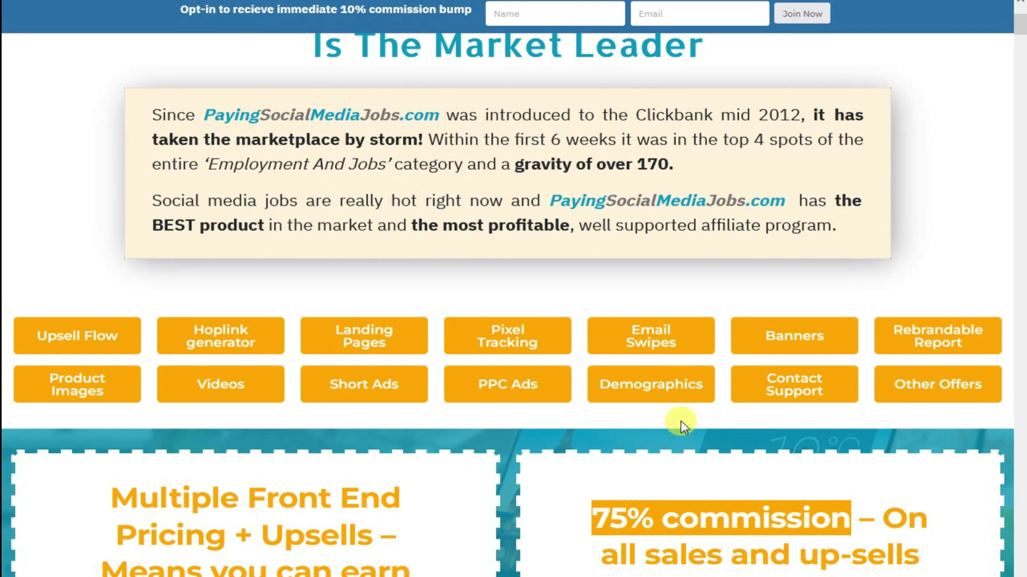
- Go to the Rebrandable Report form for Make Money Messing Around On Facebook
left_click(930, 344)
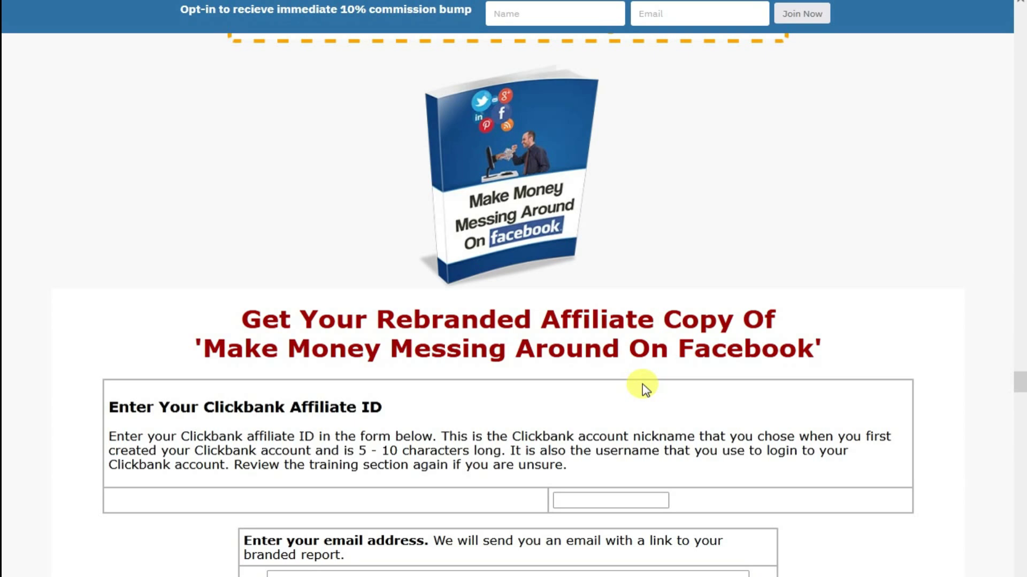
scroll(413, 403, "up", 3)
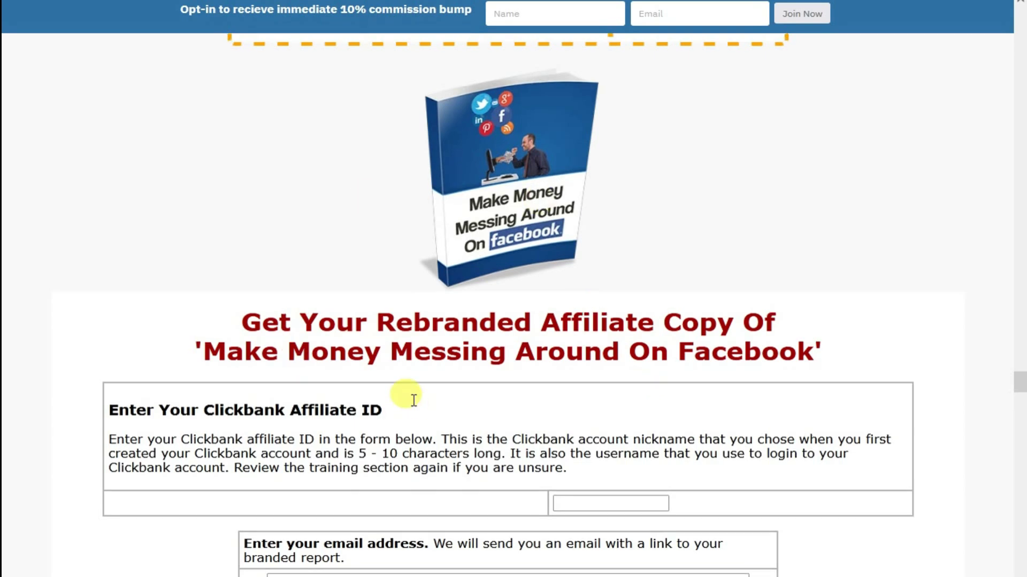
scroll(415, 398, "down", 3)
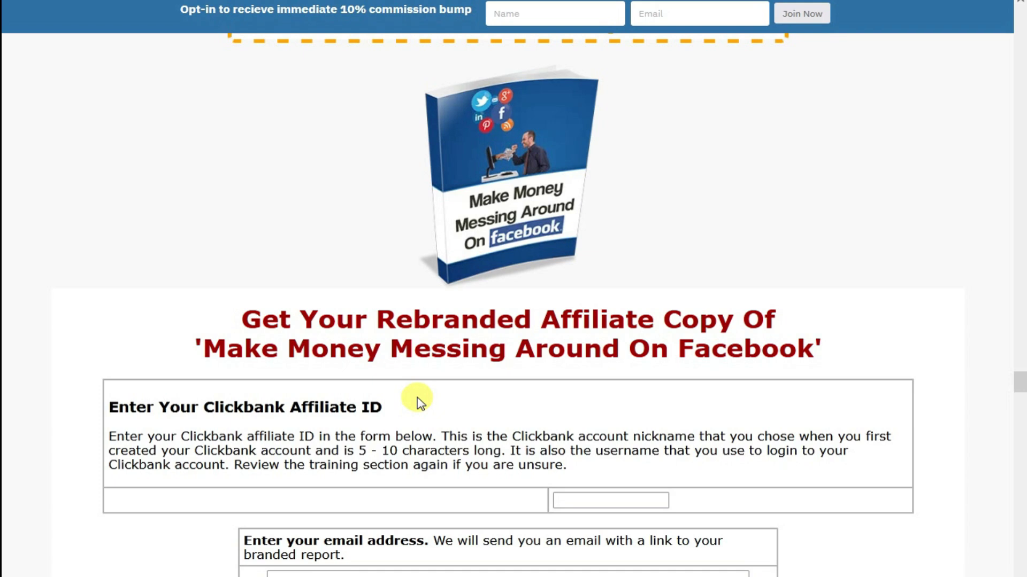
scroll(420, 374, "down", 1)
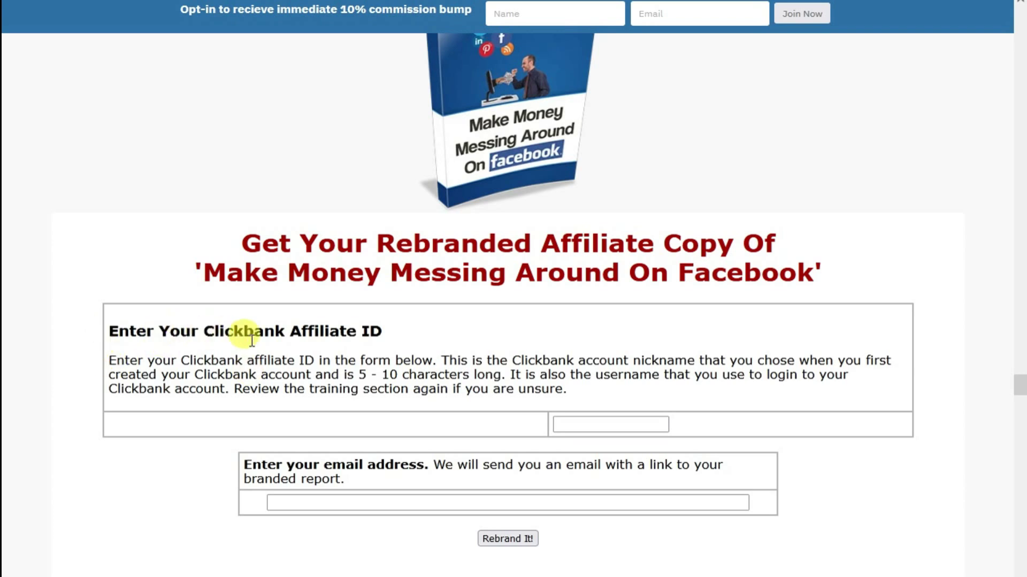
- Enter the ClickBank affiliate ID and e-mail address, then submit with Rebrand It!
left_click(593, 421)
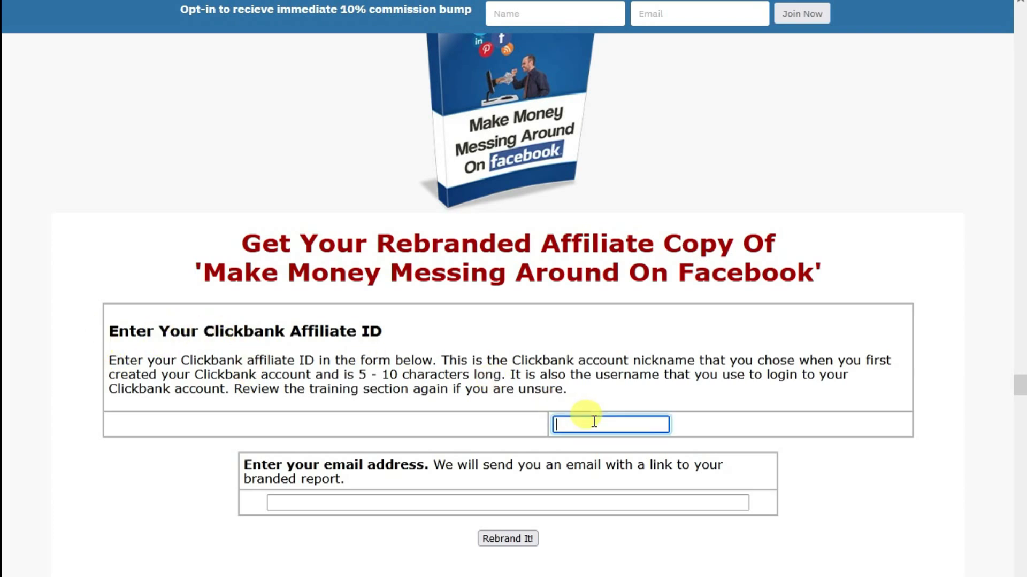
type("example")
left_click(410, 502)
type("example@yahoomail.com")
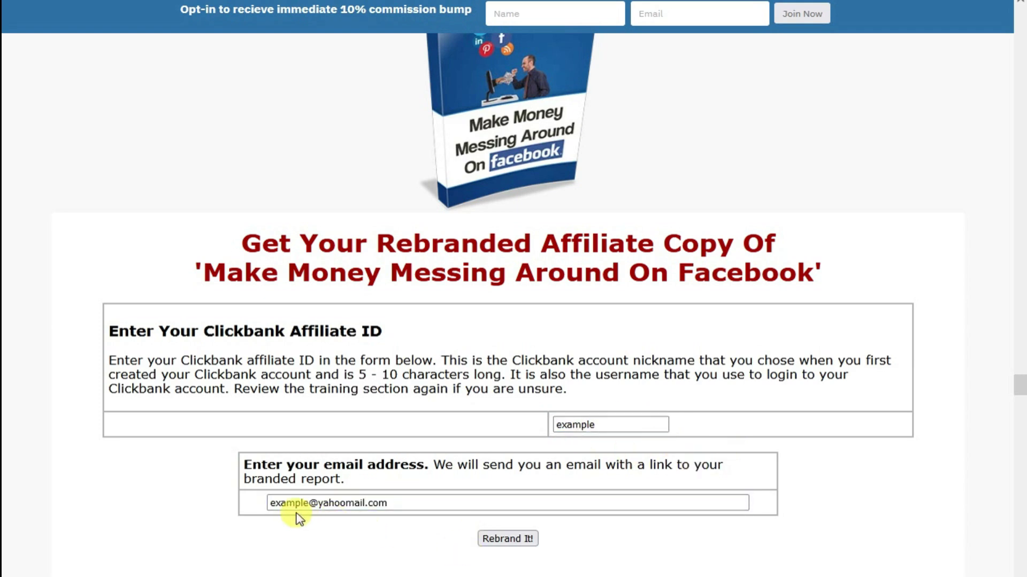
left_click(500, 541)
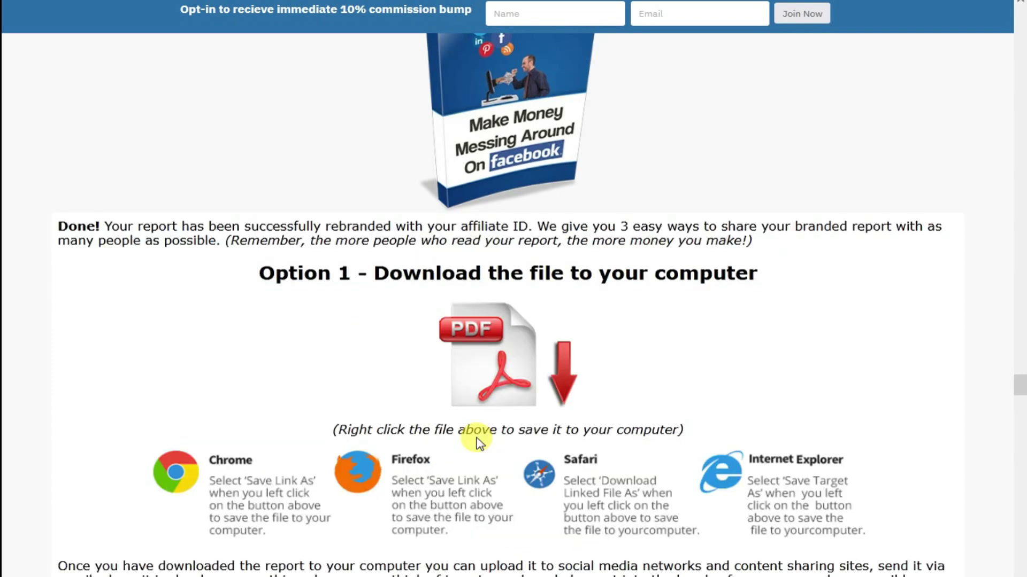
- Select the Option 2 hosted PDF link and open the rebranded report in a new tab
scroll(477, 442, "down", 1)
scroll(471, 428, "down", 2)
scroll(462, 411, "down", 2)
scroll(462, 411, "down", 2)
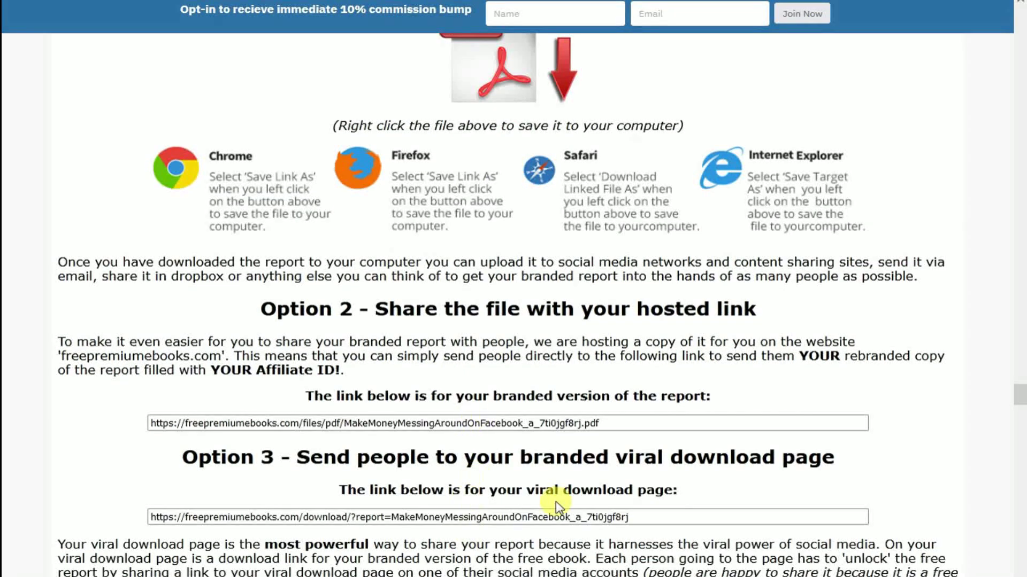
left_click(243, 424)
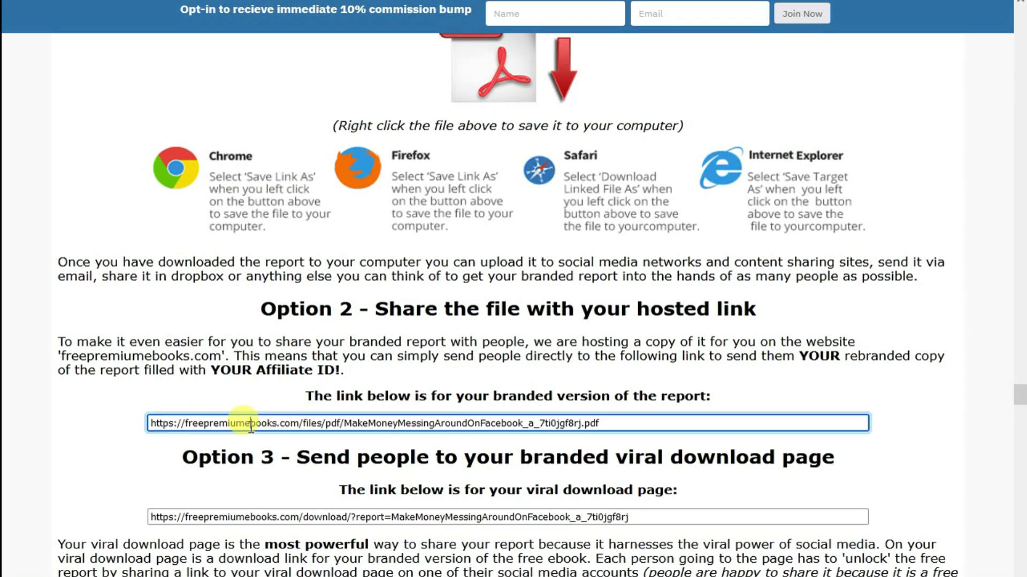
double_click(282, 425)
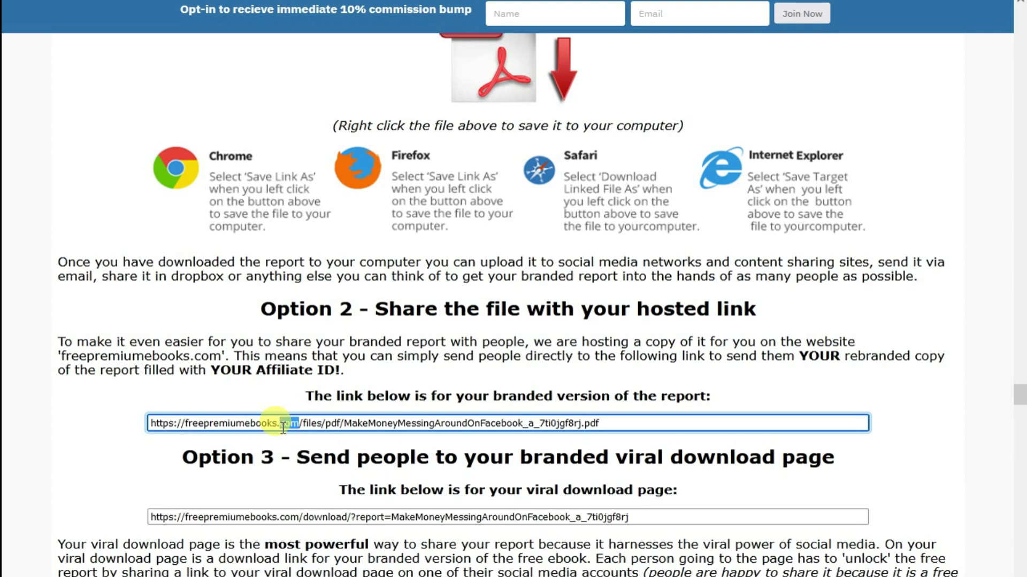
triple_click(353, 517)
triple_click(372, 423)
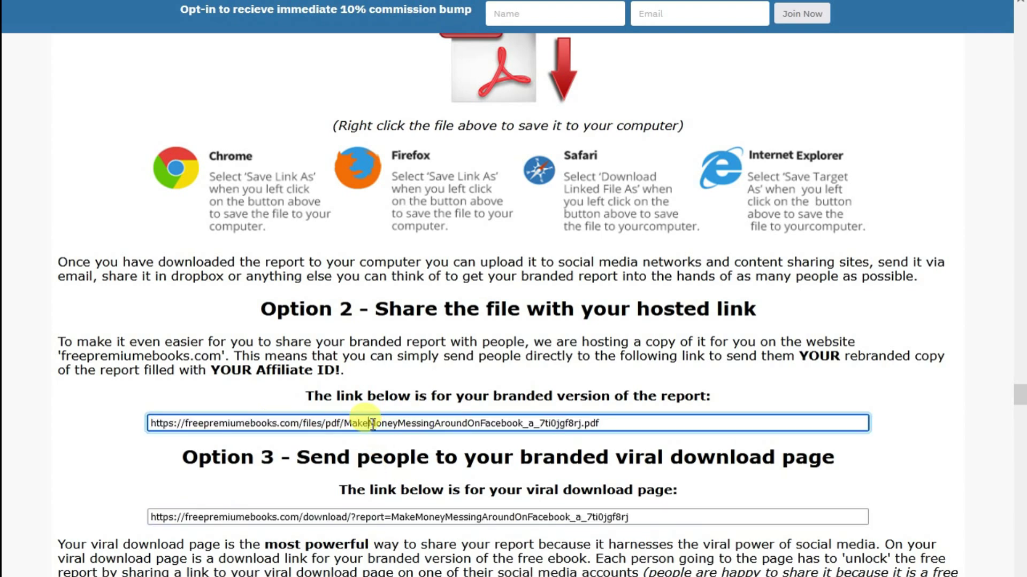
right_click(372, 423)
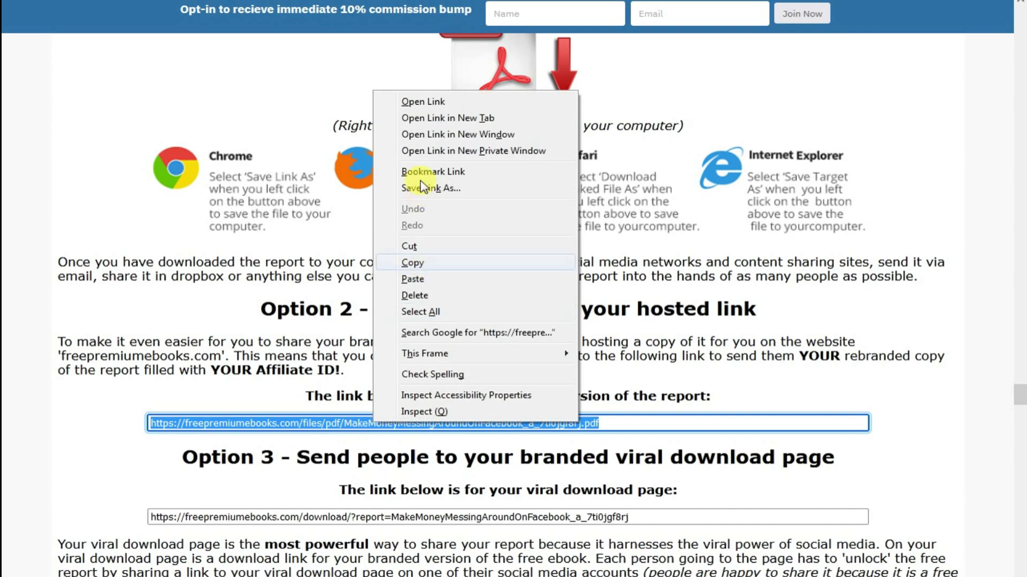
left_click(438, 118)
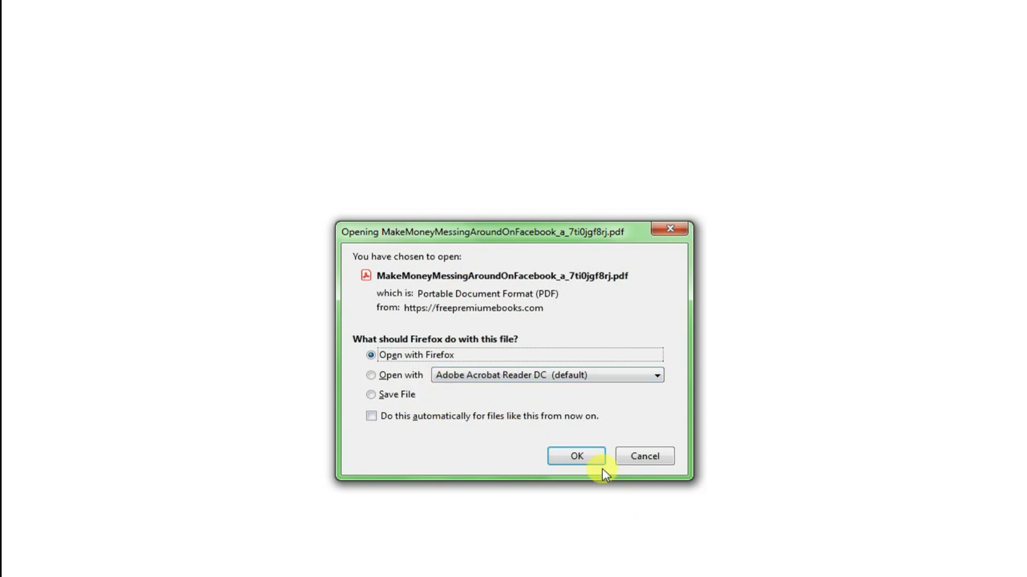
- Open the report PDF and scroll through its cover, Chapter 1 and Social Proof pages
left_click(669, 230)
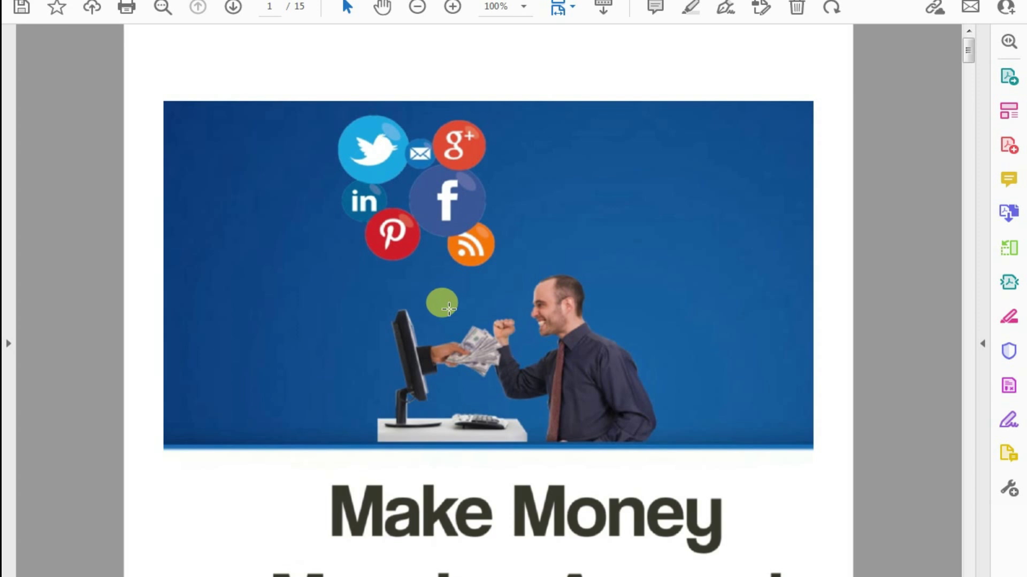
scroll(439, 315, "down", 3)
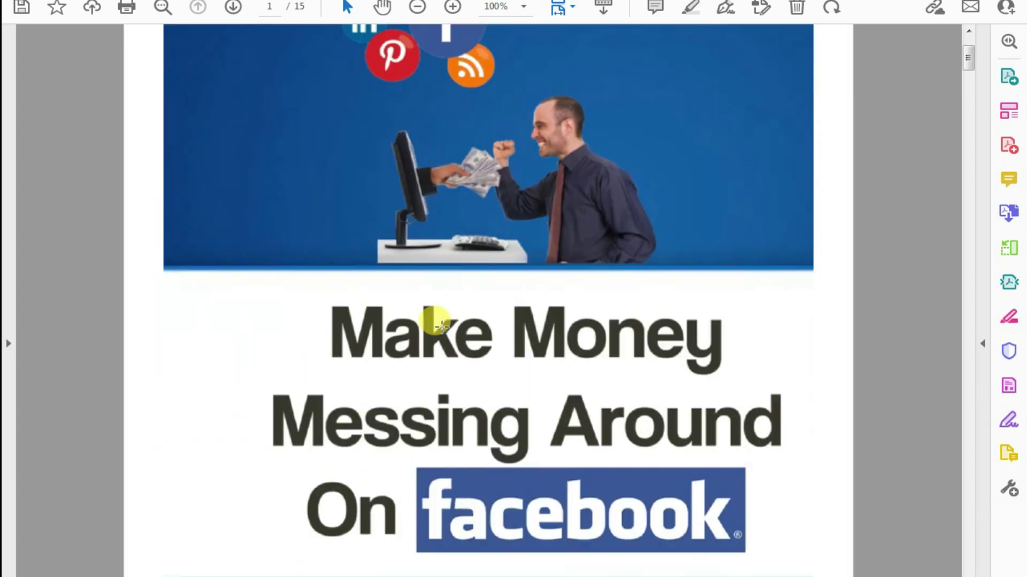
scroll(428, 382, "down", 3)
scroll(438, 379, "down", 2)
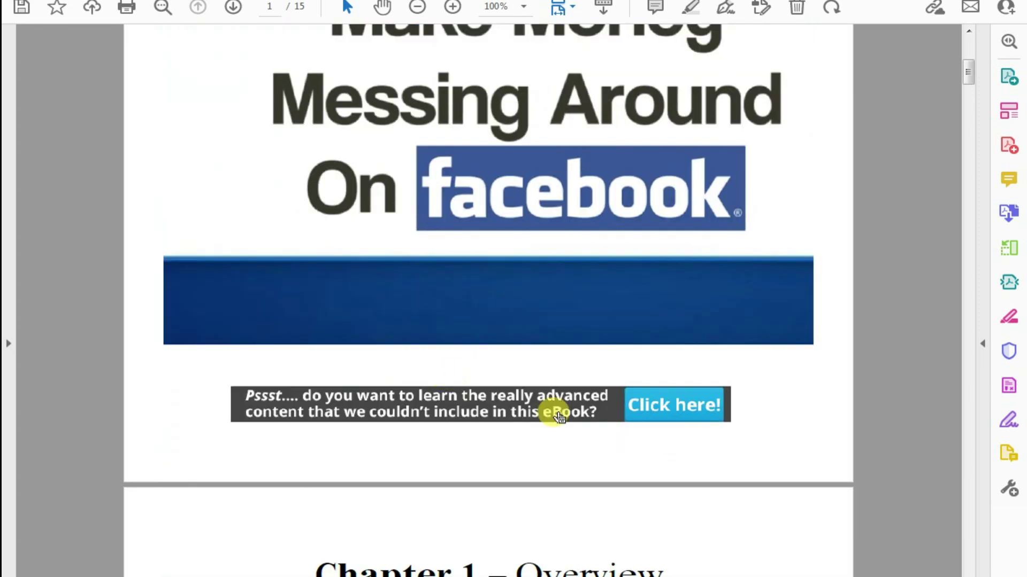
mouse_move(673, 405)
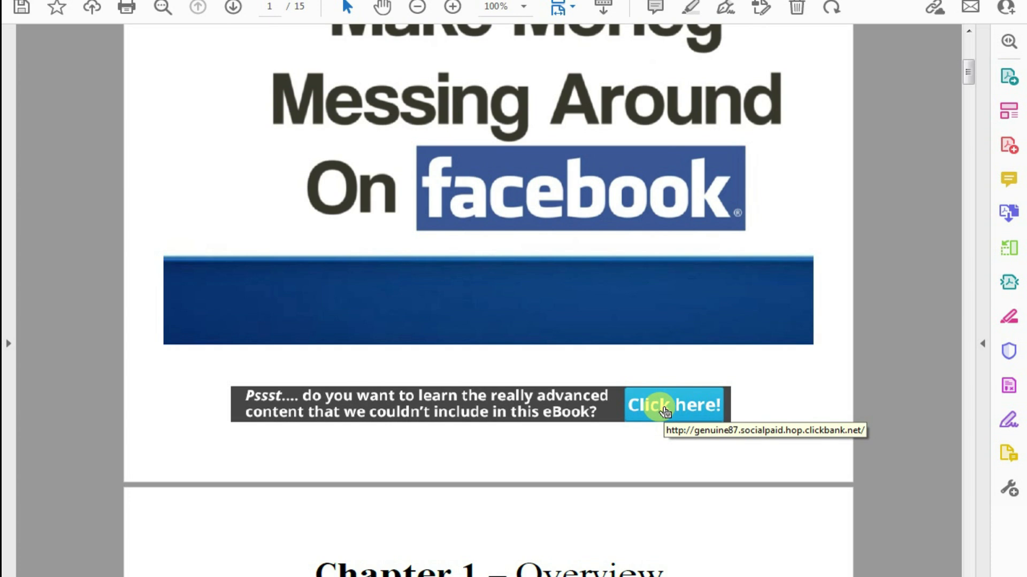
scroll(665, 412, "down", 3)
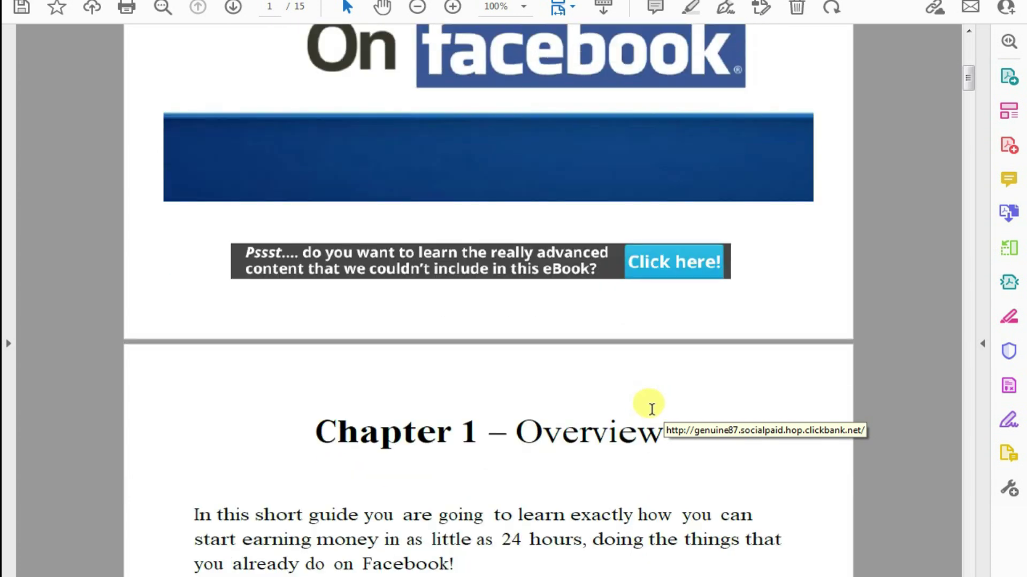
scroll(648, 405, "down", 2)
scroll(647, 410, "down", 5)
scroll(626, 412, "down", 5)
scroll(625, 409, "down", 4)
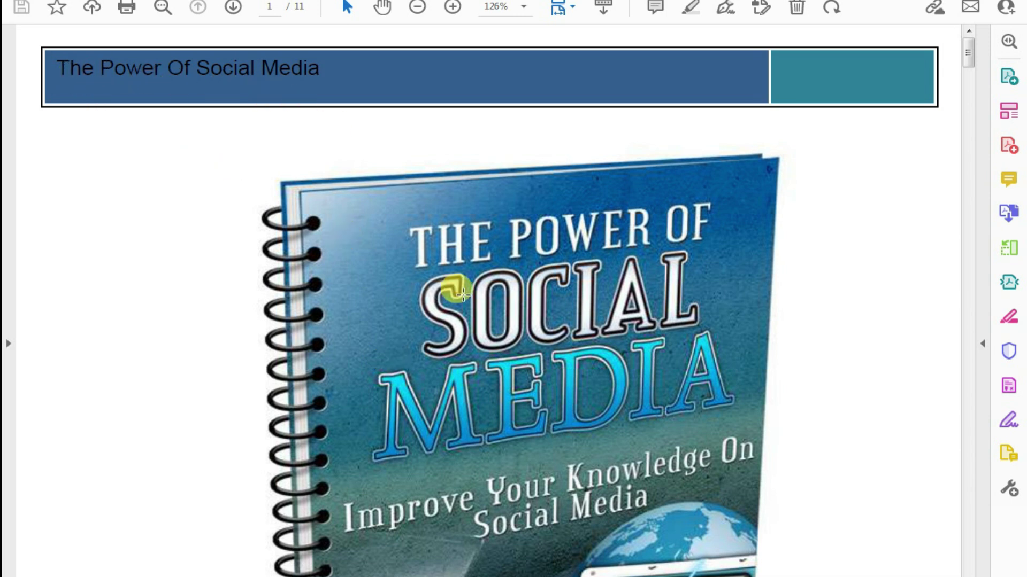
- Scroll The Power Of Social Media ebook down to page 3's Click Here To Apply Now link
scroll(463, 295, "down", 1)
scroll(463, 296, "down", 3)
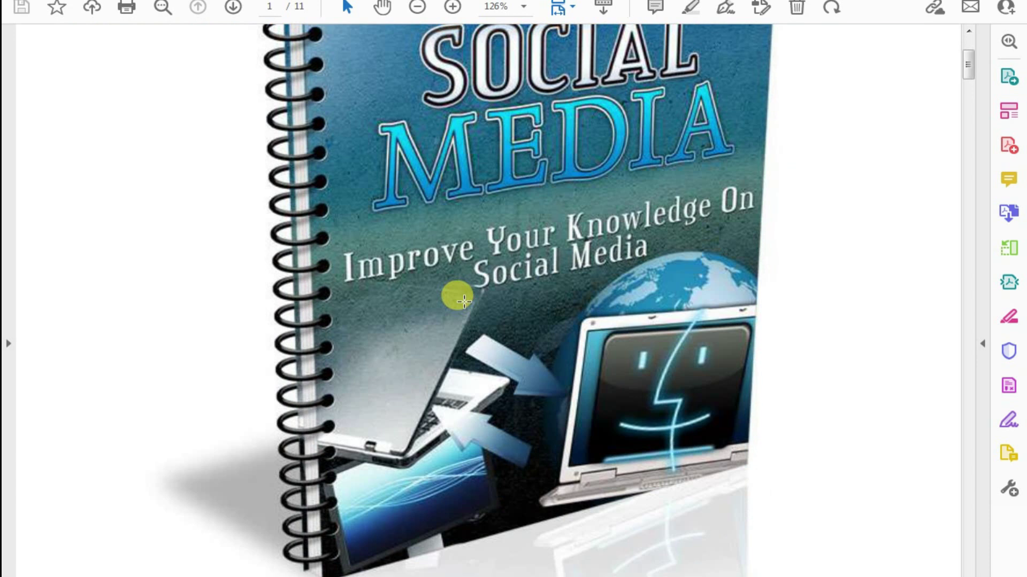
scroll(463, 296, "down", 3)
scroll(463, 299, "down", 2)
scroll(463, 301, "down", 2)
scroll(463, 301, "down", 3)
scroll(464, 303, "down", 3)
scroll(465, 305, "down", 2)
scroll(465, 306, "down", 5)
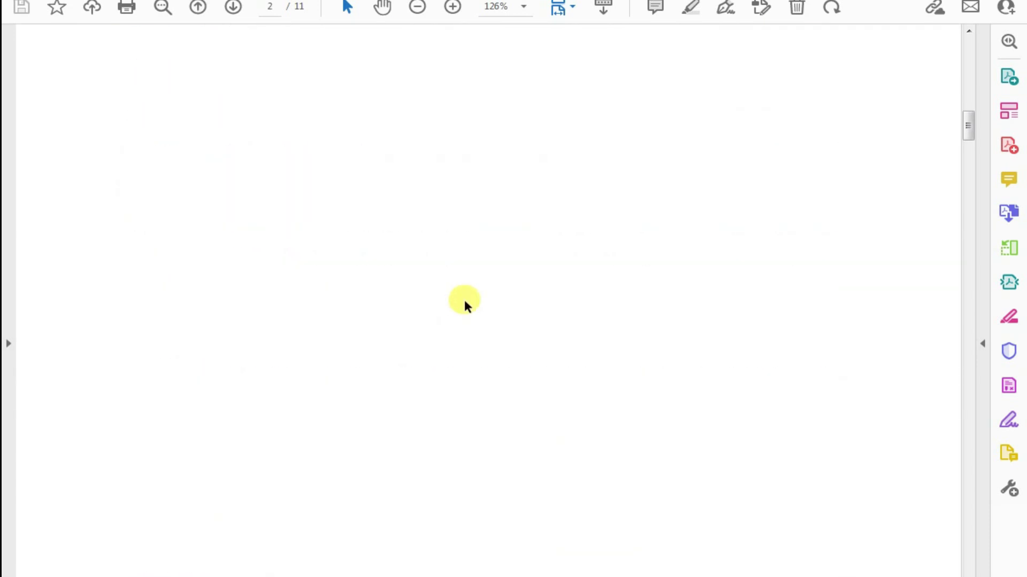
scroll(465, 305, "down", 3)
scroll(464, 299, "down", 2)
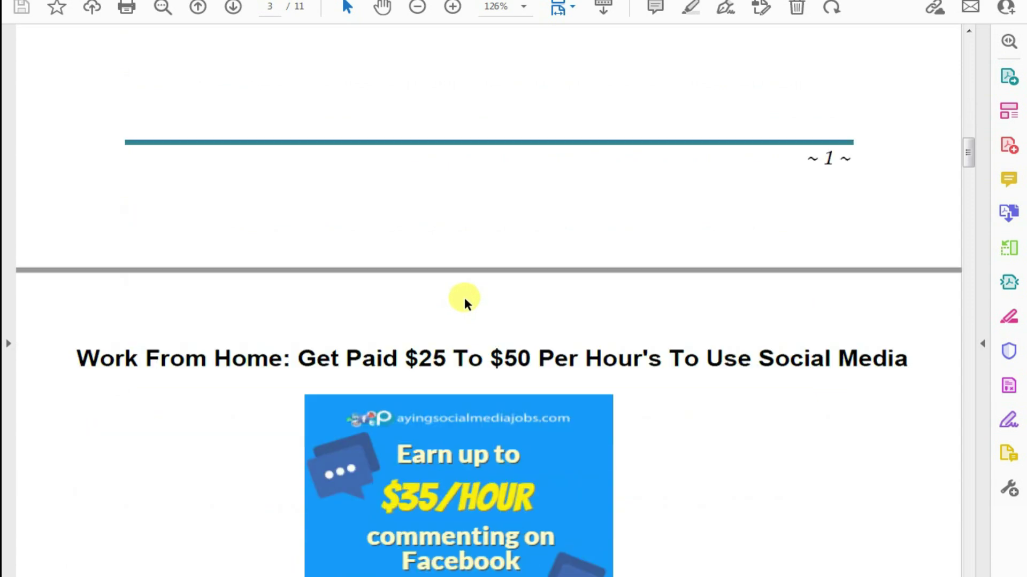
scroll(463, 297, "down", 3)
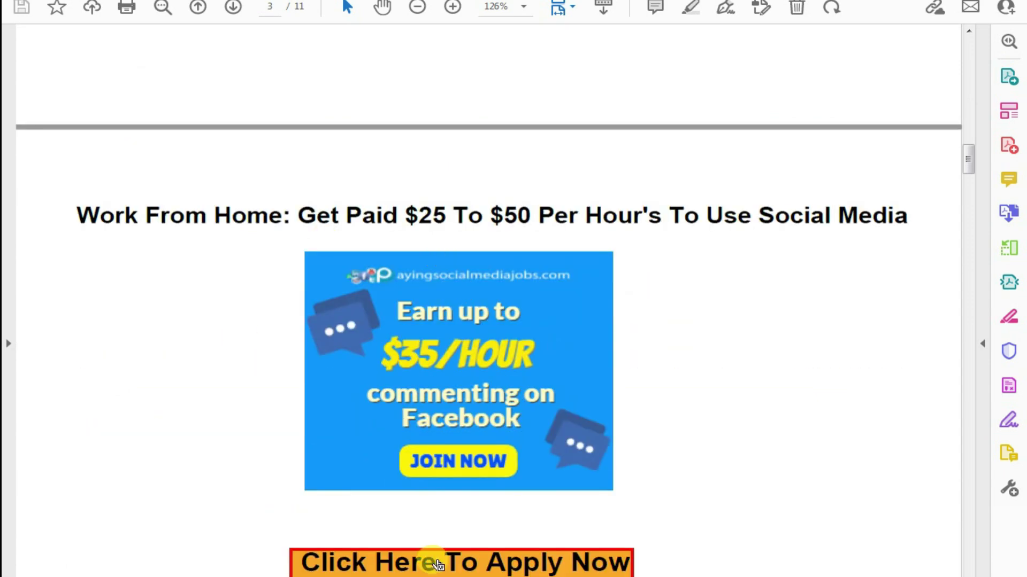
scroll(444, 486, "down", 2)
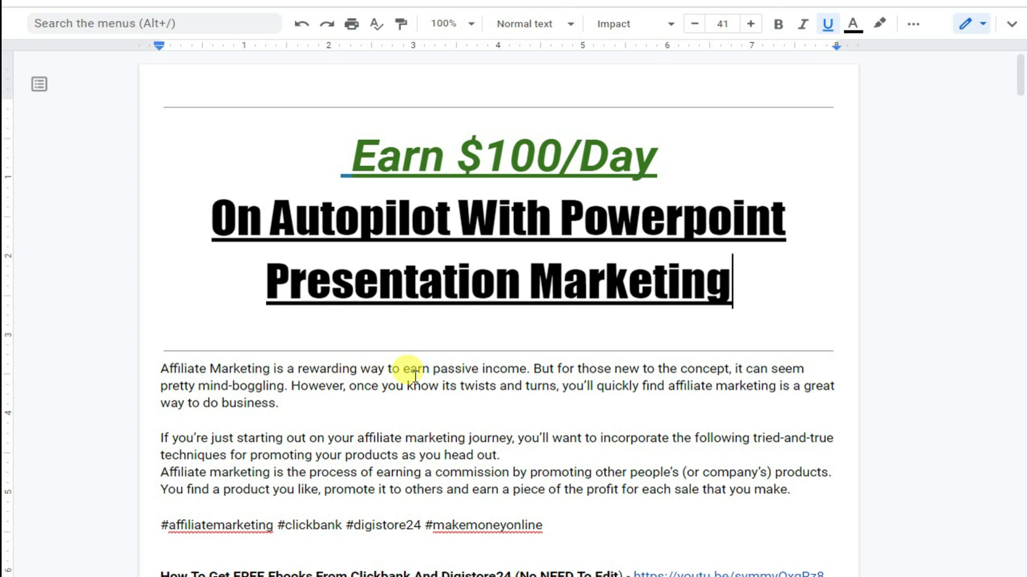
- Scroll to the tutorial links list and select 'How To Use PLR Ebooks'
scroll(414, 376, "down", 4)
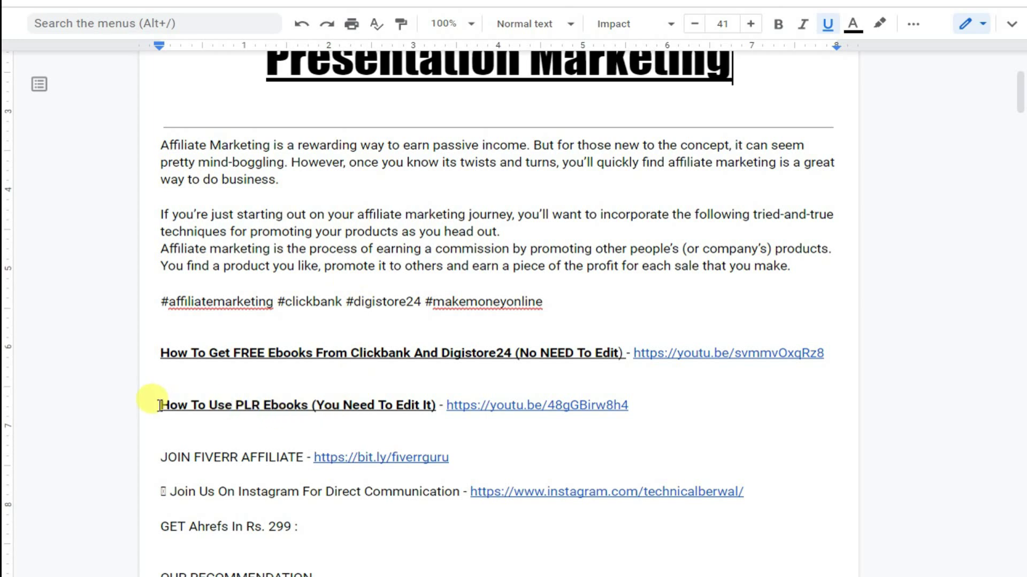
left_click_drag(160, 406, 312, 405)
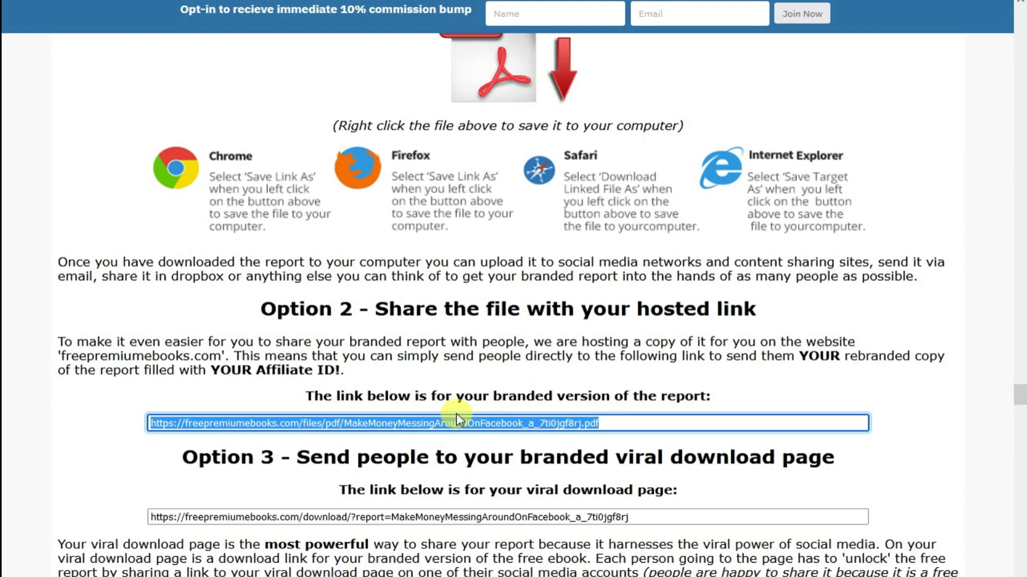
- Scroll back up the rebrandable report page
scroll(467, 375, "up", 5)
scroll(475, 428, "up", 3)
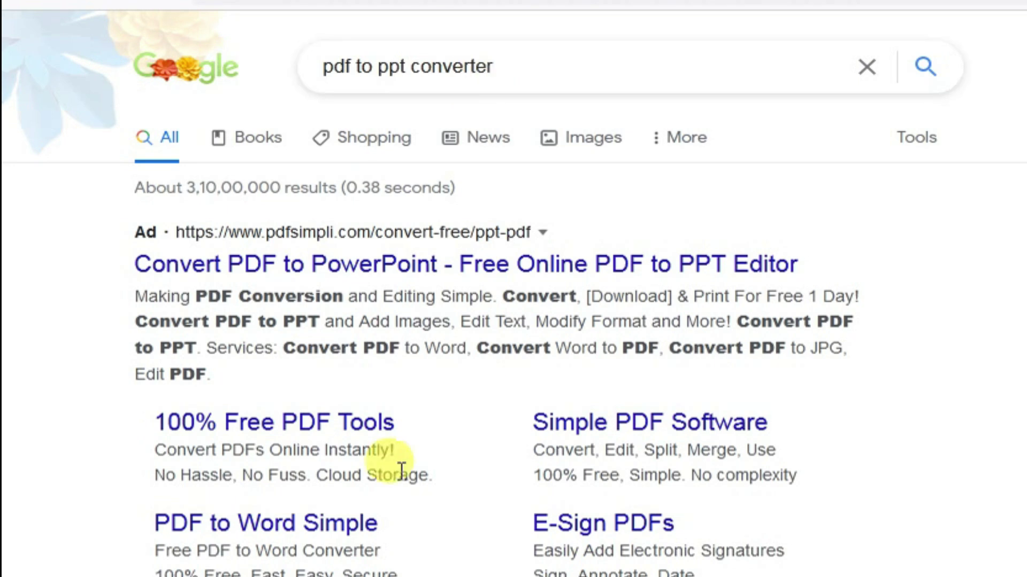
- Scroll Google's 'pdf to ppt converter' results down to the Smallpdf PDF to PPT Converter link
scroll(397, 501, "down", 5)
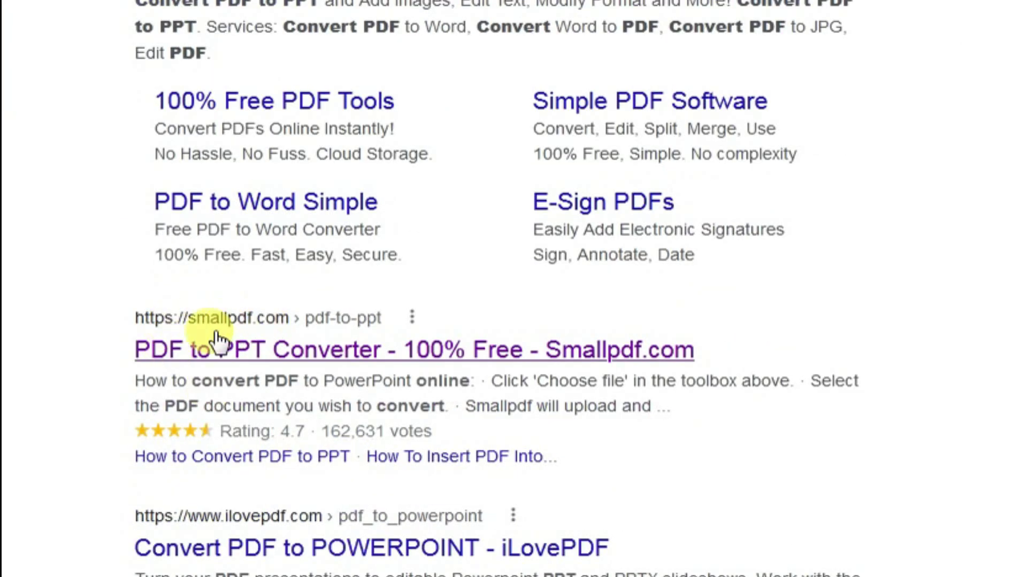
- Download 'make money online using social media 2021-converted.pptx' from Smallpdf and open it in PowerPoint
left_click(326, 361)
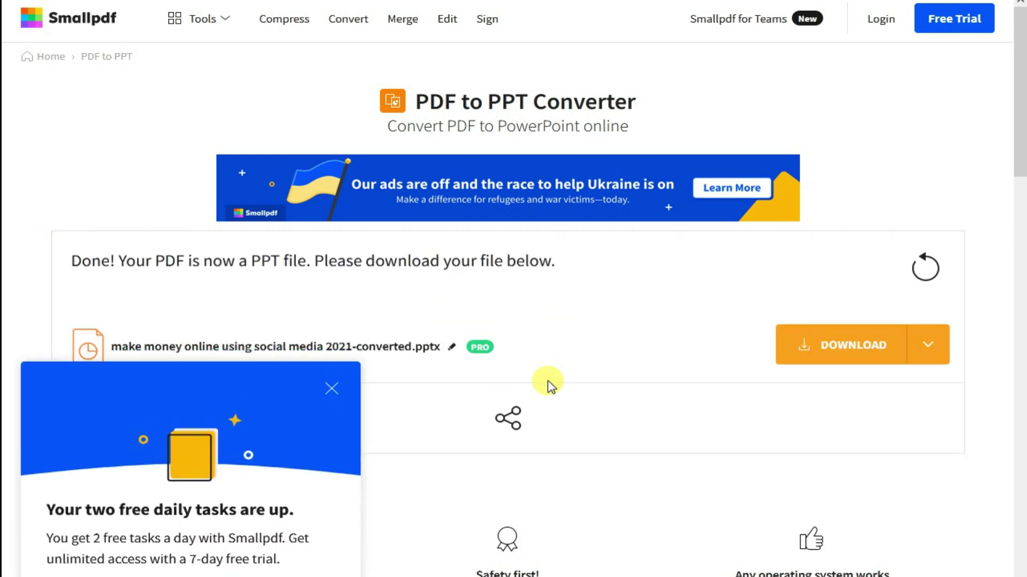
left_click(332, 389)
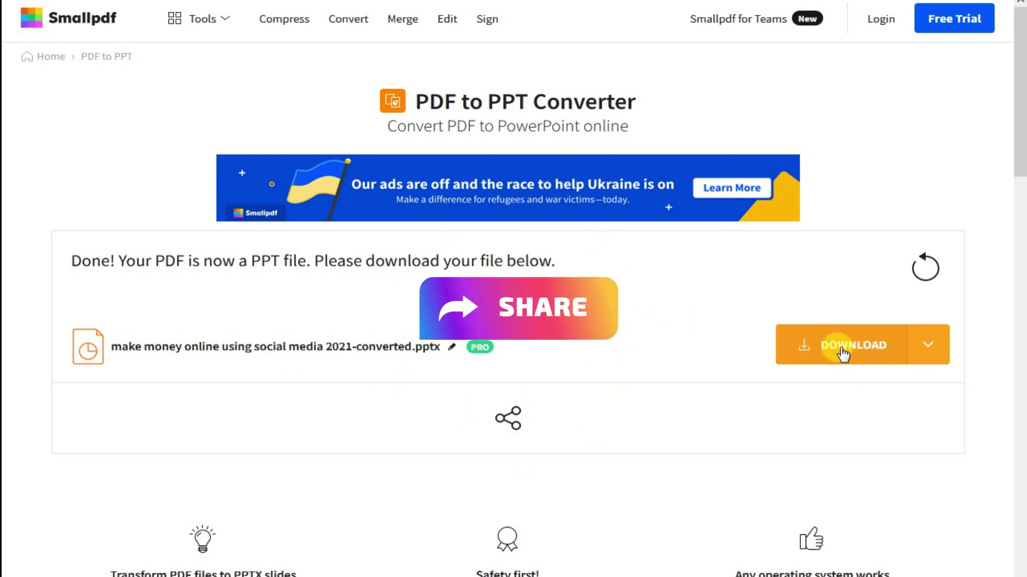
left_click(841, 346)
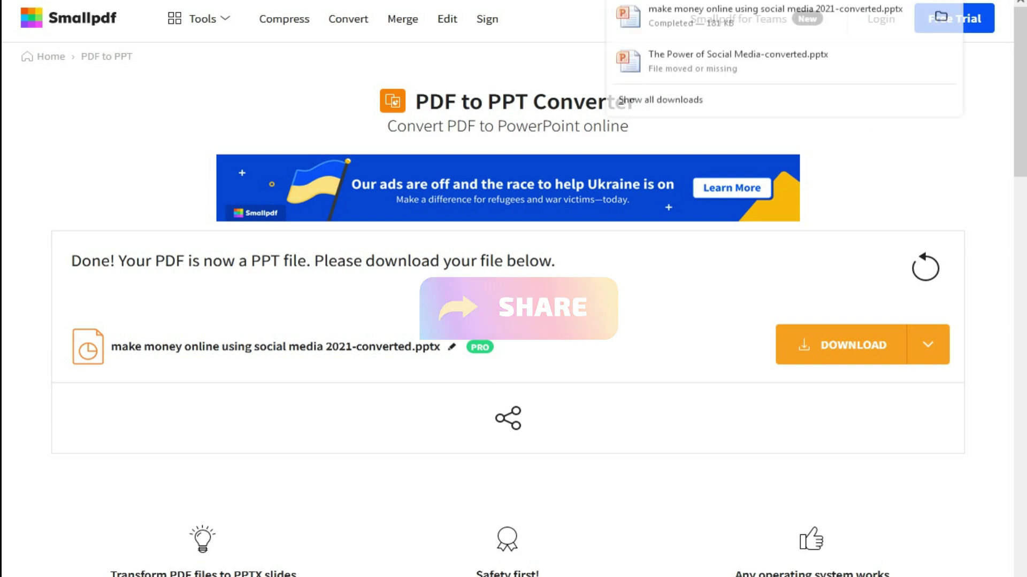
left_click(873, 23)
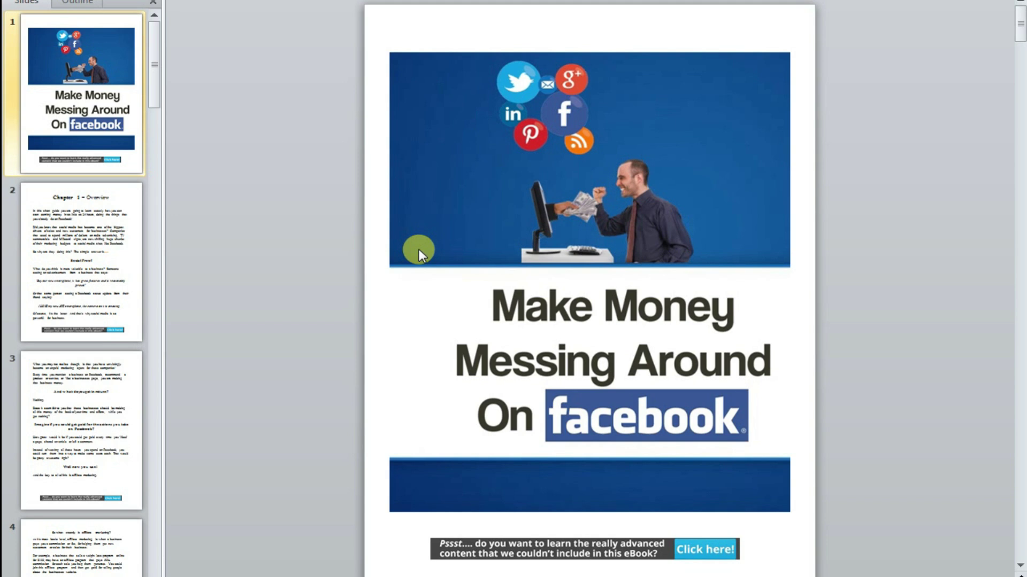
- Scroll through the converted 'Make Money Messing Around On facebook' slides in PowerPoint
scroll(418, 249, "down", 1)
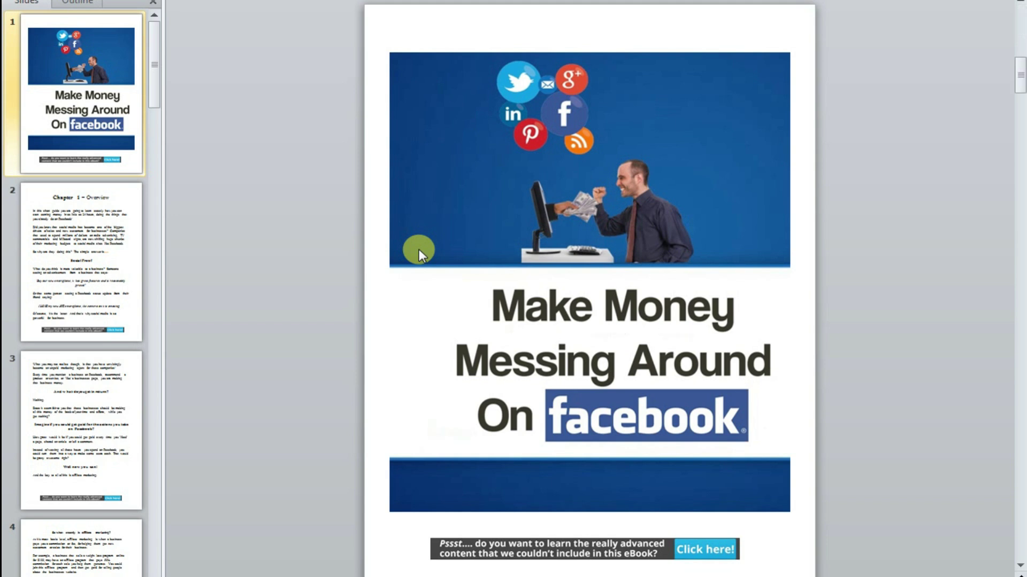
scroll(418, 254, "down", 1)
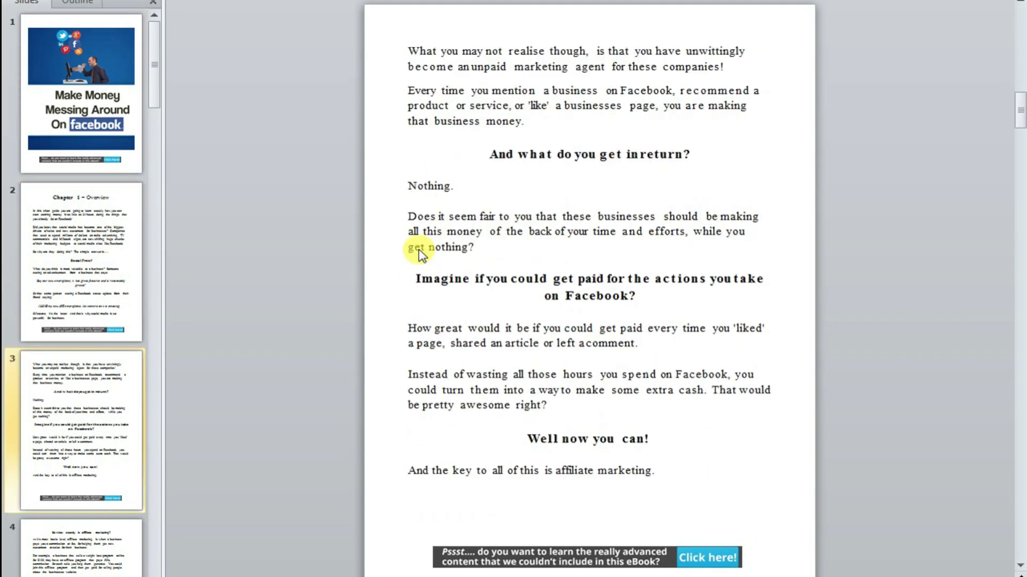
scroll(419, 254, "down", 1)
scroll(419, 254, "down", 1)
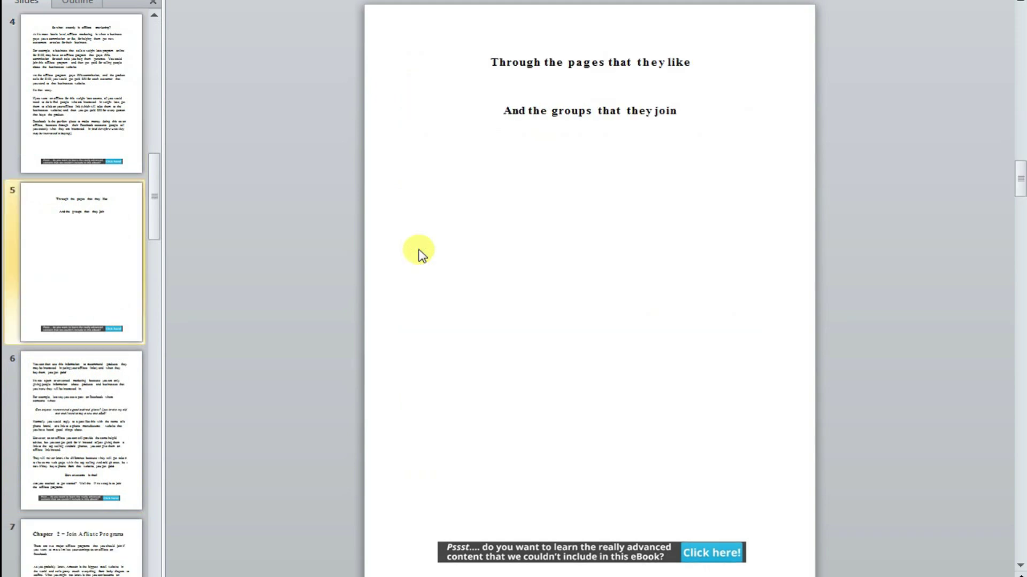
scroll(419, 254, "down", 1)
scroll(419, 254, "down", 1)
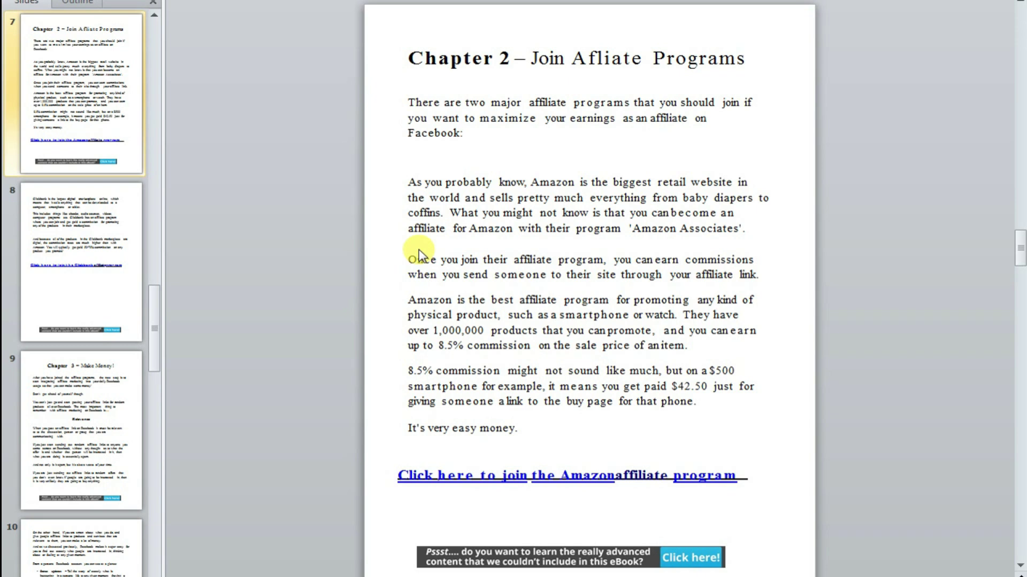
scroll(419, 254, "down", 1)
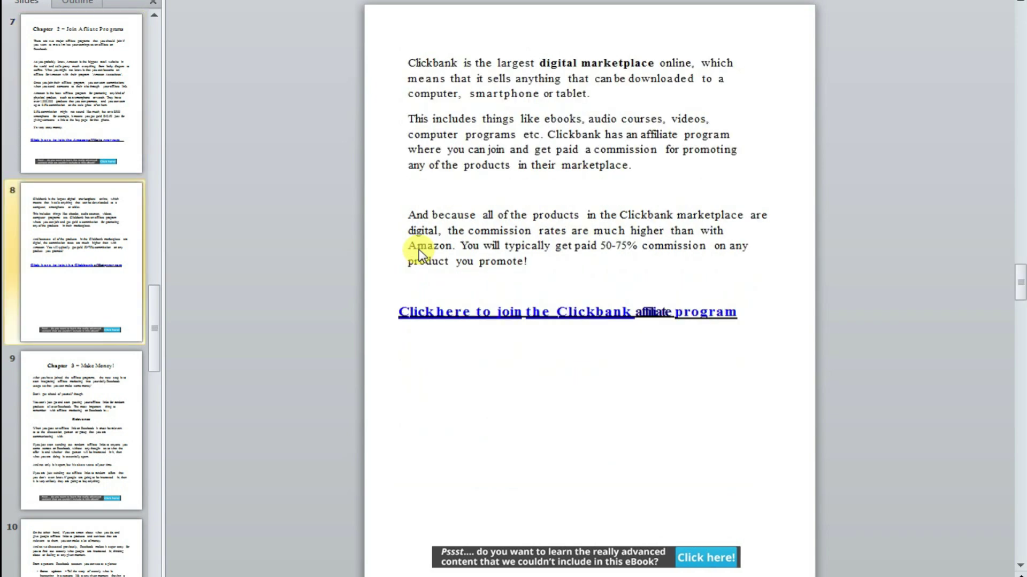
scroll(418, 254, "down", 1)
scroll(419, 254, "down", 1)
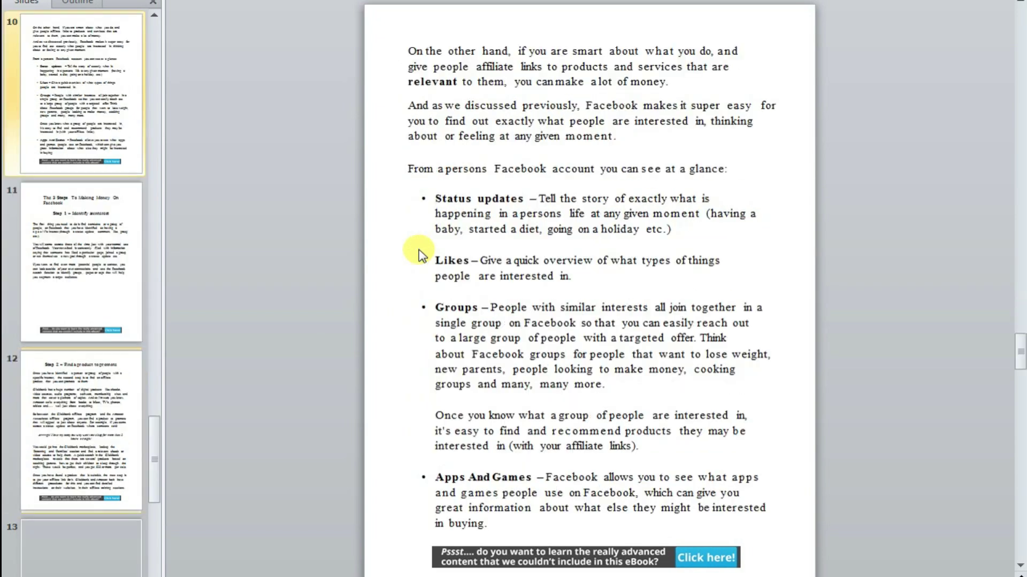
scroll(418, 254, "down", 1)
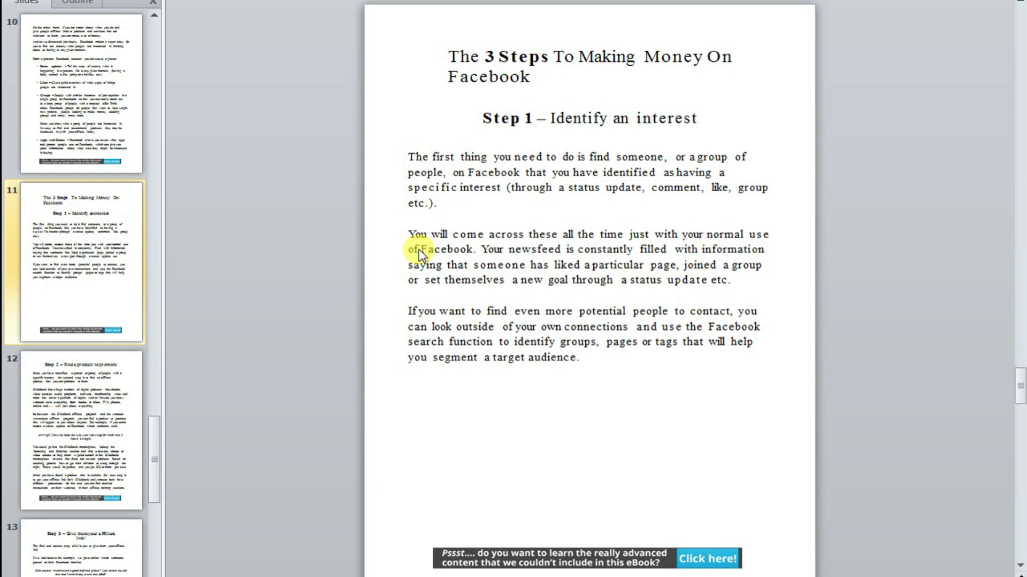
scroll(420, 256, "down", 1)
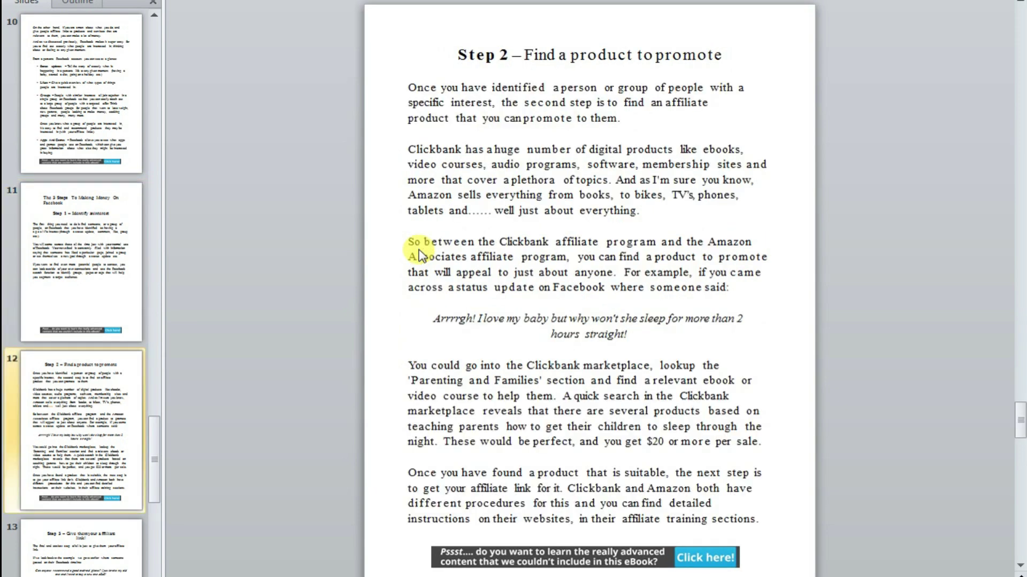
scroll(420, 256, "down", 1)
scroll(420, 256, "down", 1)
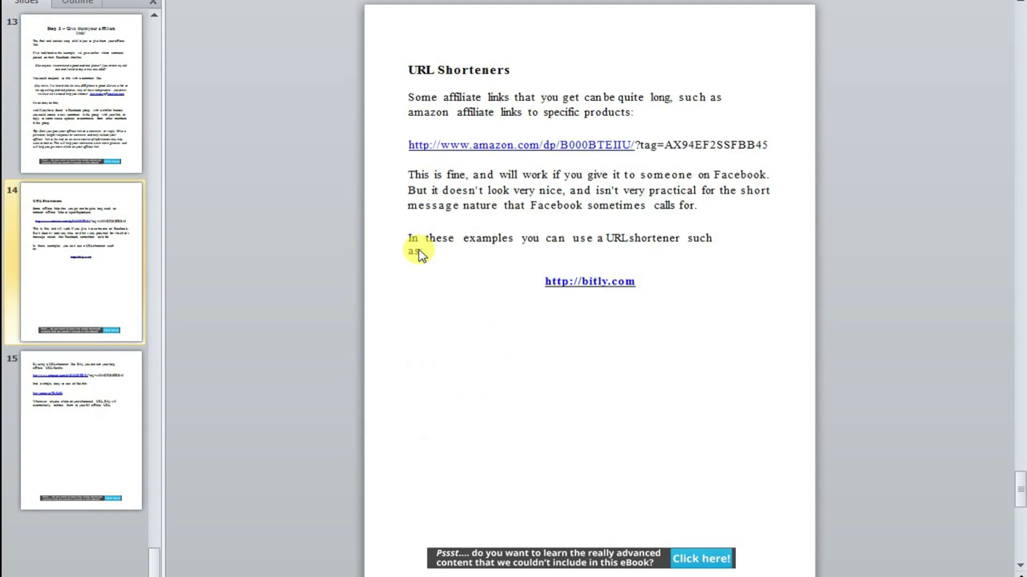
scroll(420, 255, "up", 1)
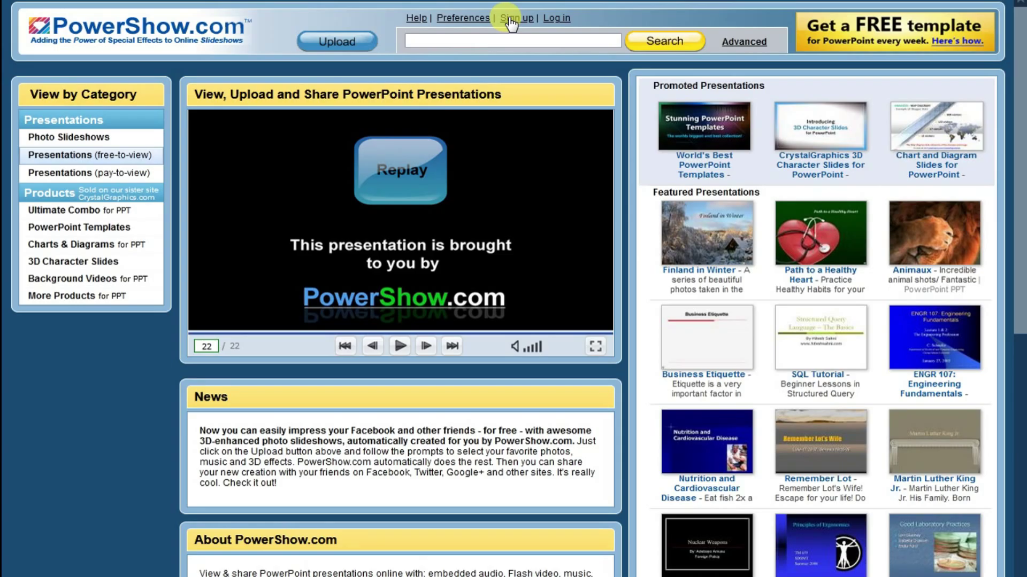
- Register on PowerShow.com and browse the 'make money online' search results
left_click(511, 20)
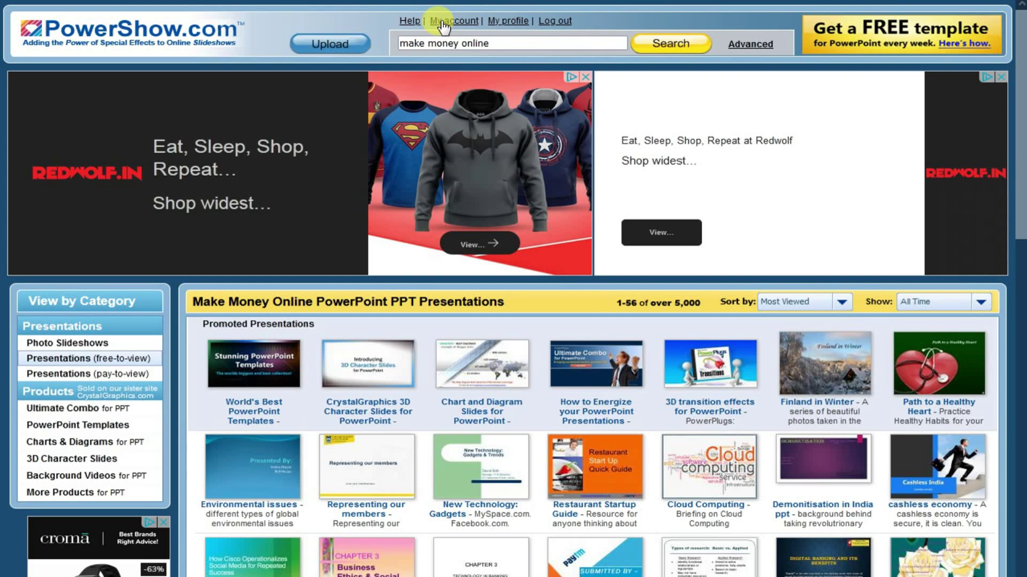
triple_click(420, 43)
left_click(407, 47)
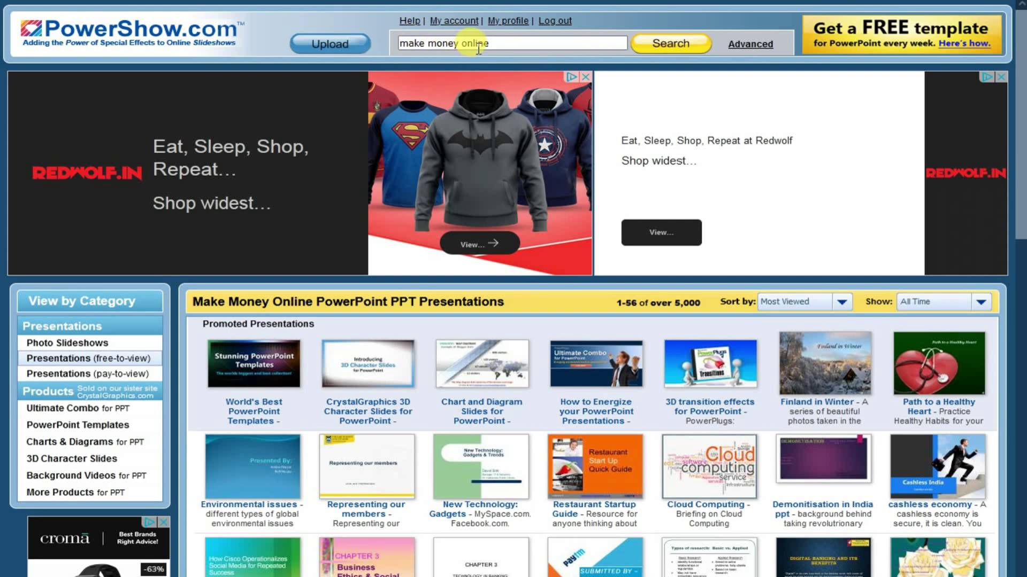
scroll(526, 313, "down", 3)
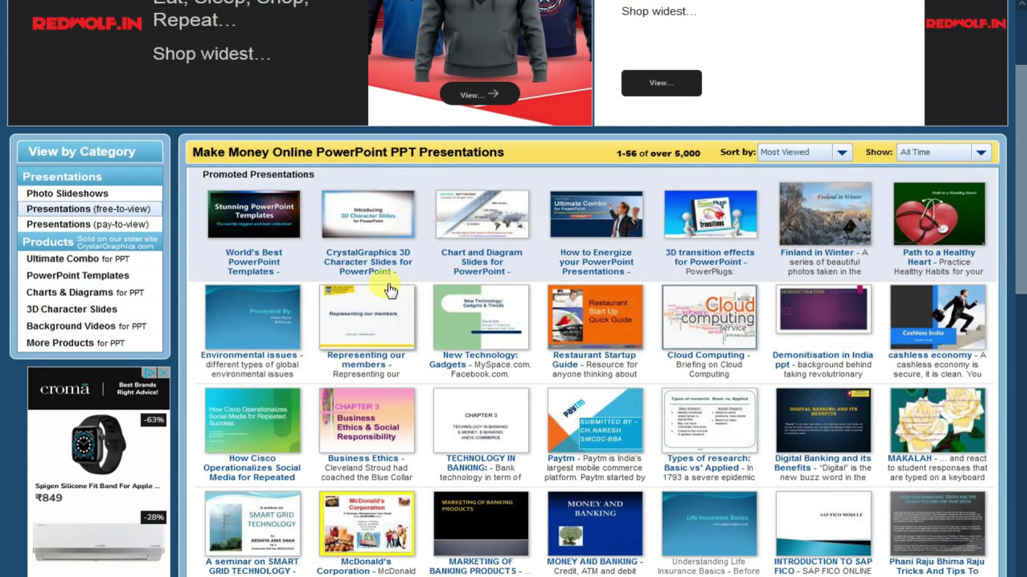
scroll(458, 321, "down", 7)
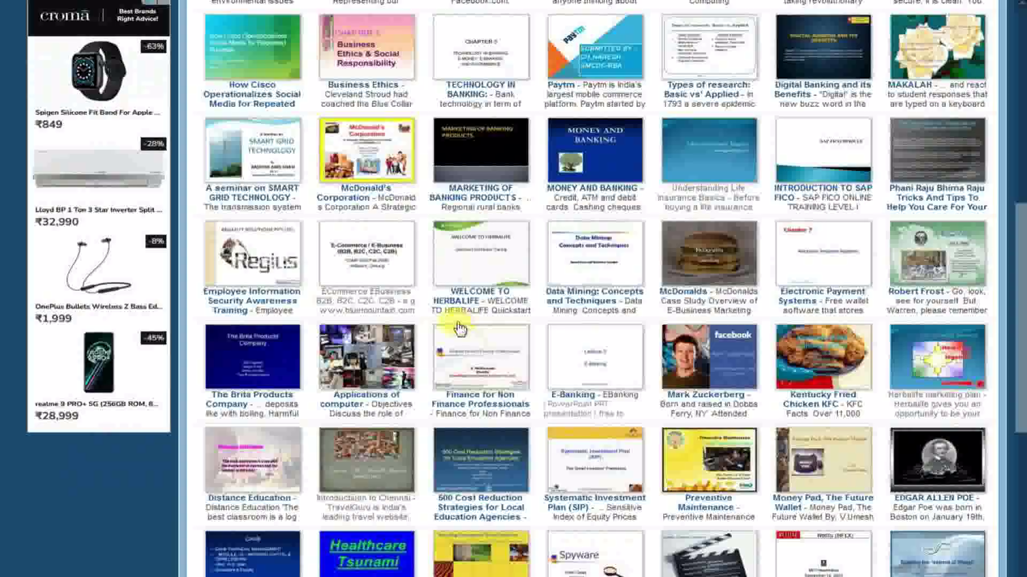
scroll(459, 328, "up", 6)
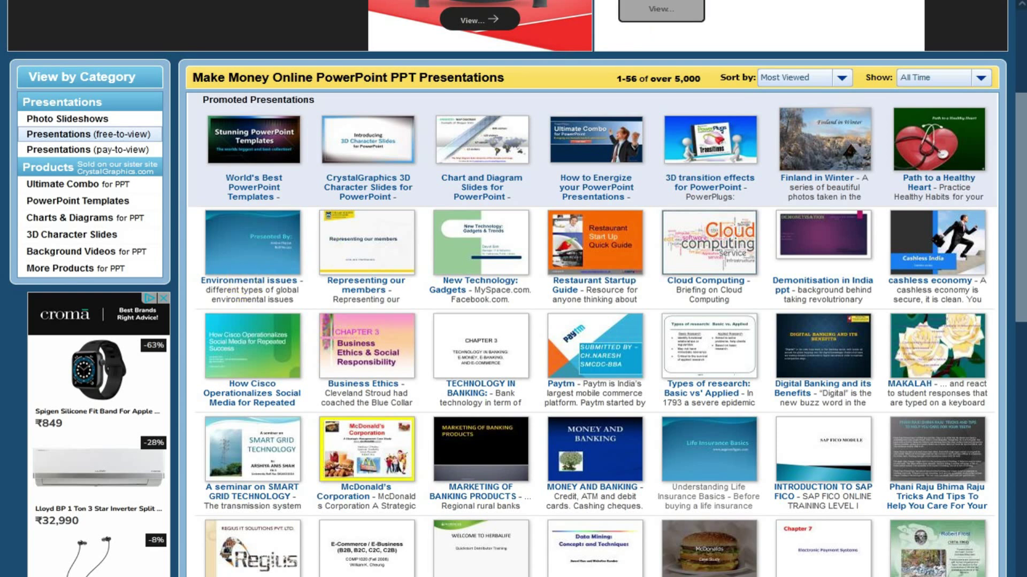
- Open the 'Environmental issues' presentation and check its 22 slides and 55,254 views
left_click(253, 240)
scroll(416, 309, "down", 1)
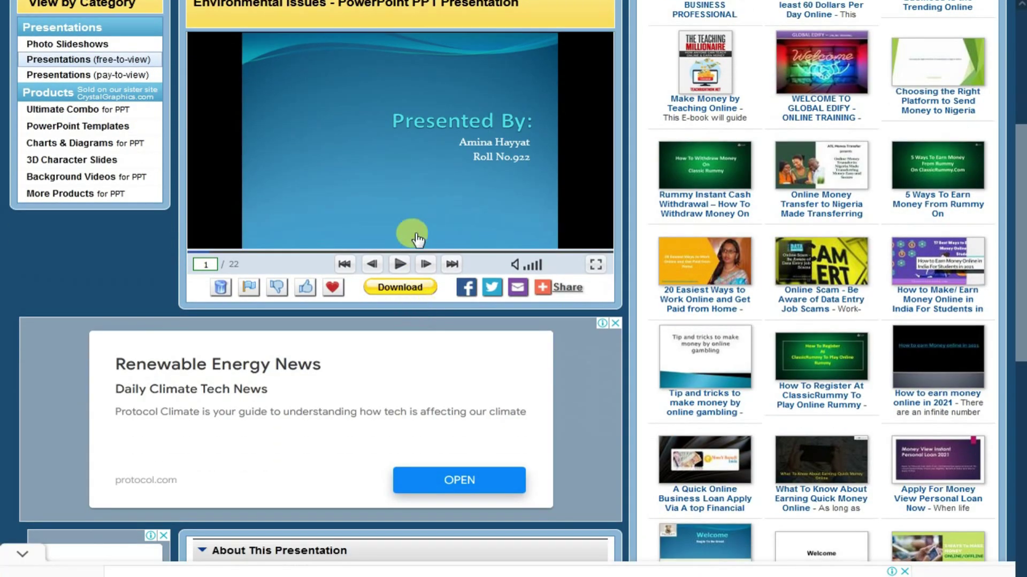
scroll(422, 252, "down", 3)
scroll(422, 252, "down", 4)
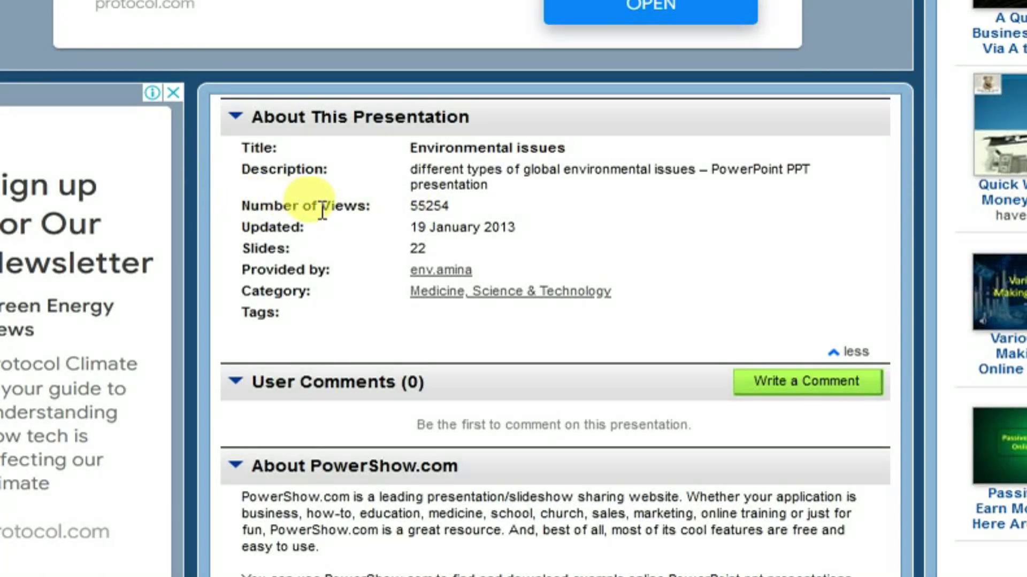
triple_click(432, 210)
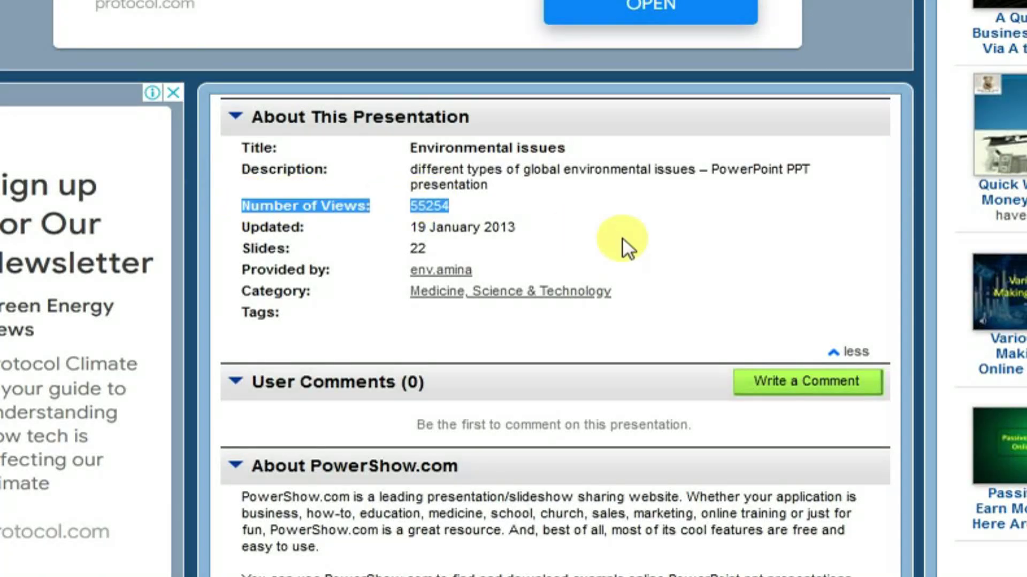
left_click(626, 246)
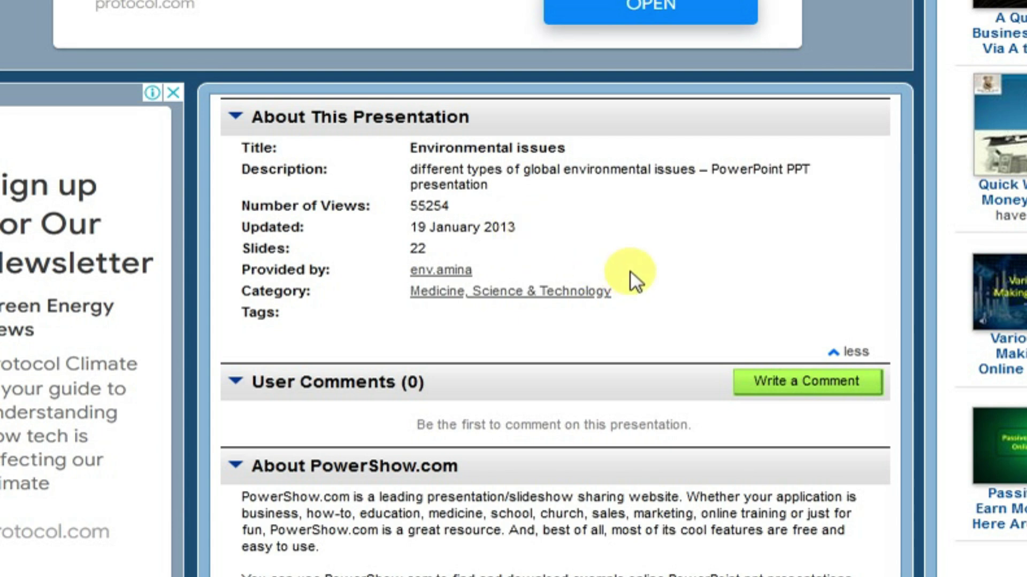
scroll(623, 271, "up", 5)
scroll(441, 272, "up", 10)
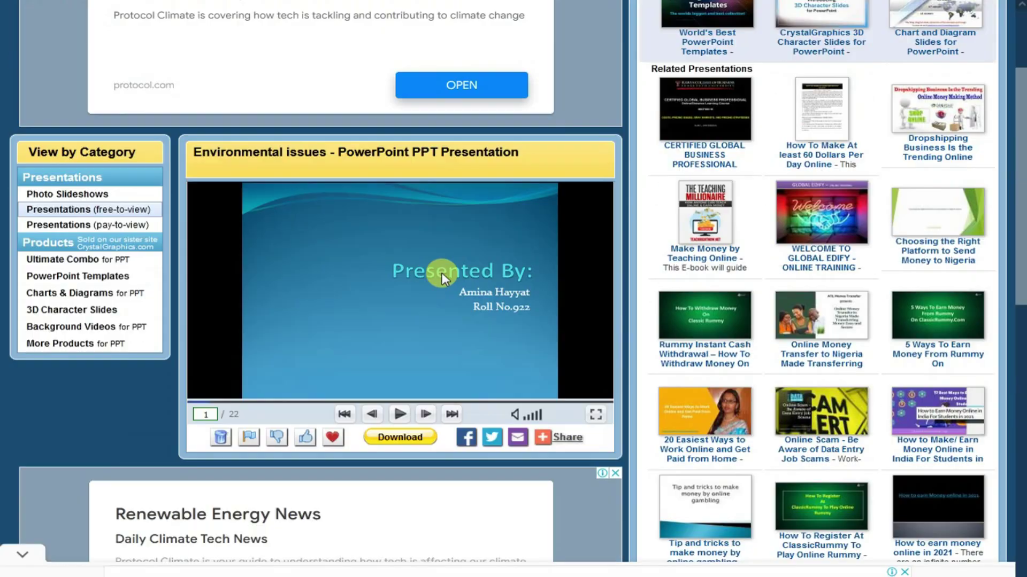
- Run a Google 'site:' search on the copied Environmental issues page URL to confirm indexing
key("ctrl+l")
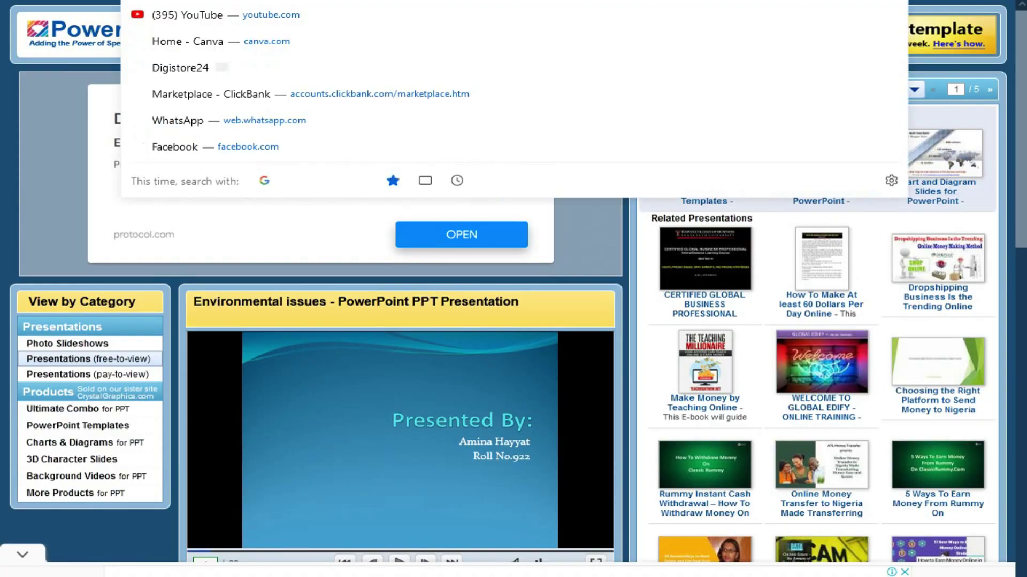
right_click(429, 2)
left_click(461, 46)
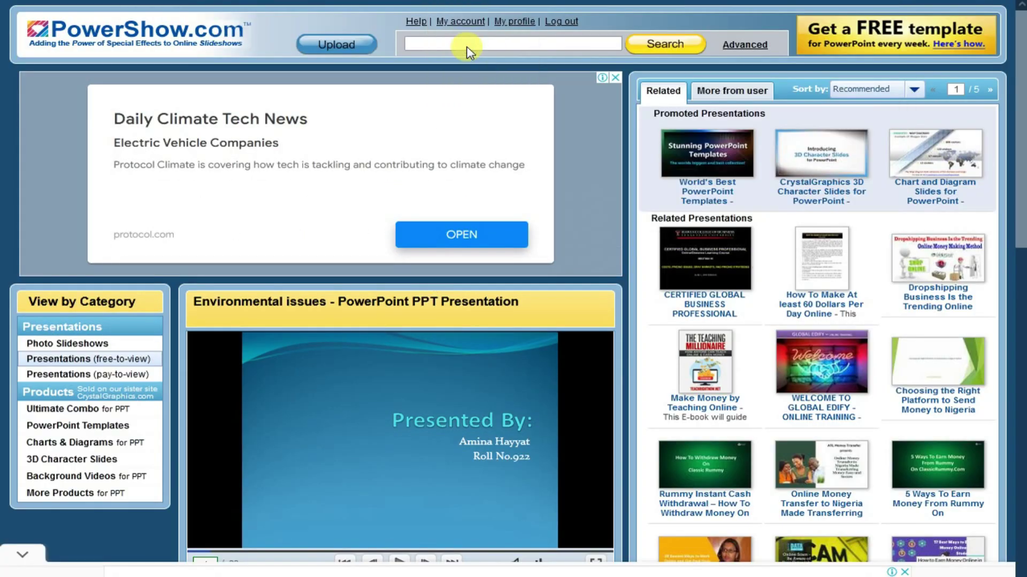
key("ctrl+t")
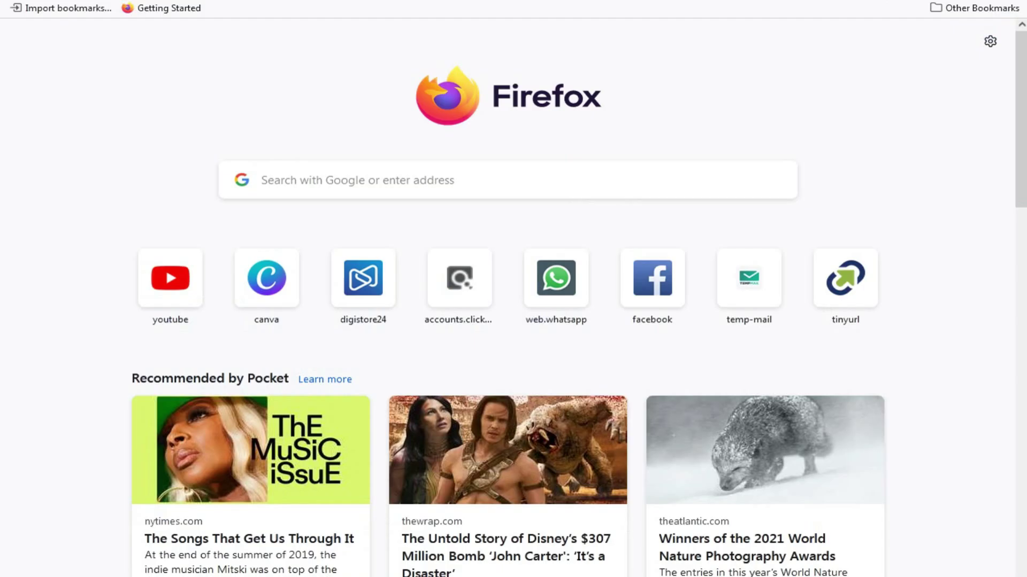
left_click(381, 180)
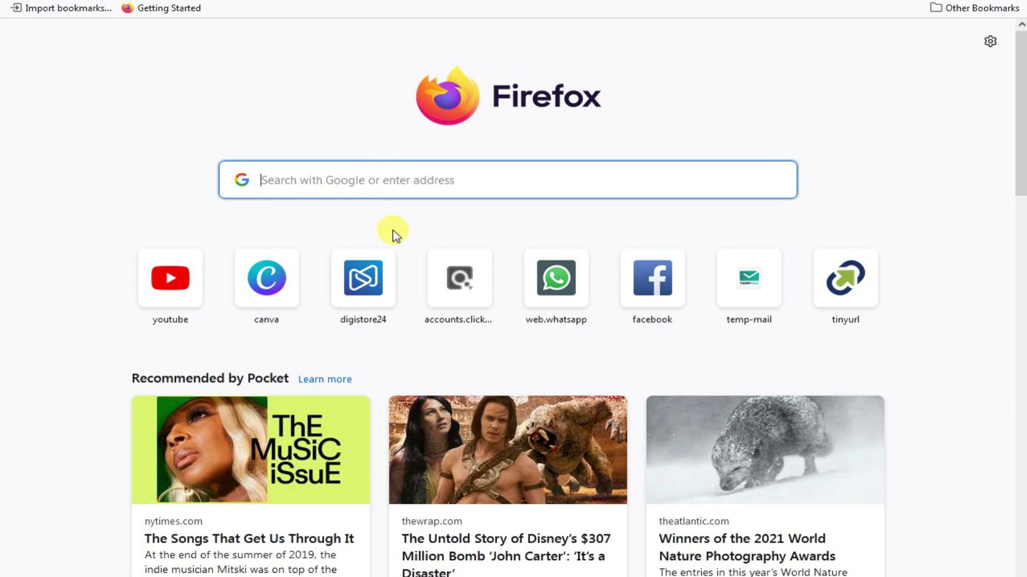
type("site")
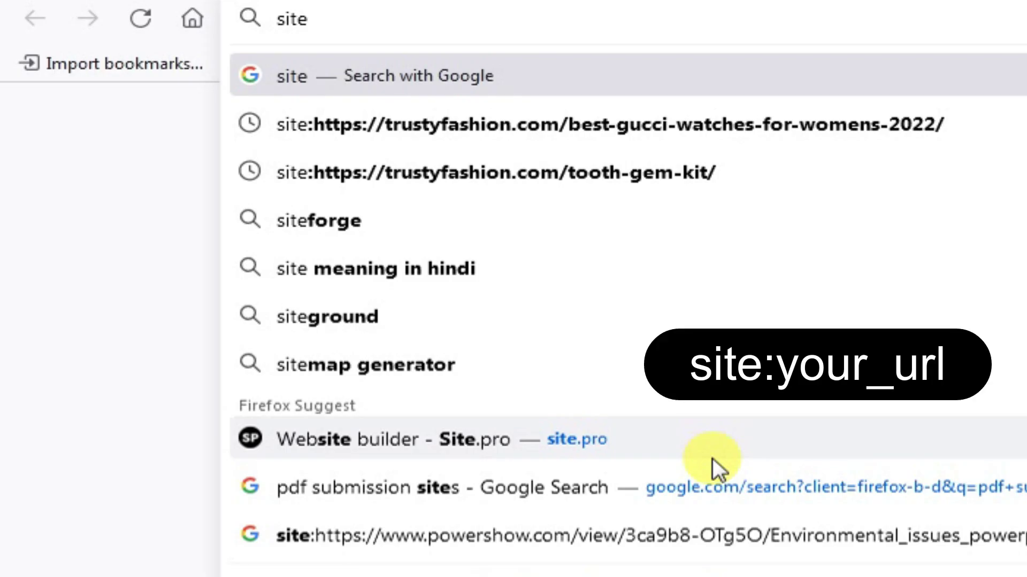
type(":")
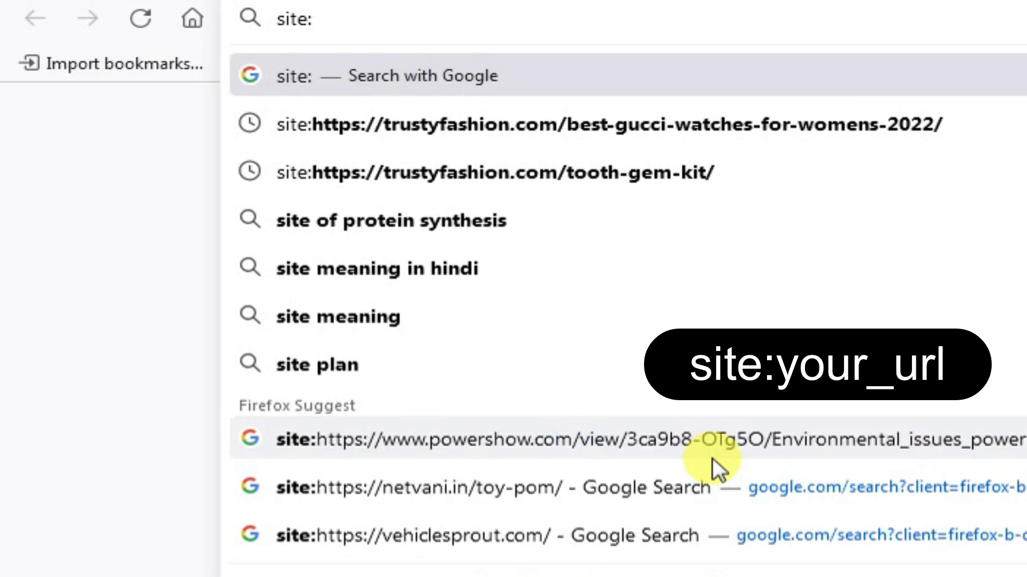
key("ctrl+v")
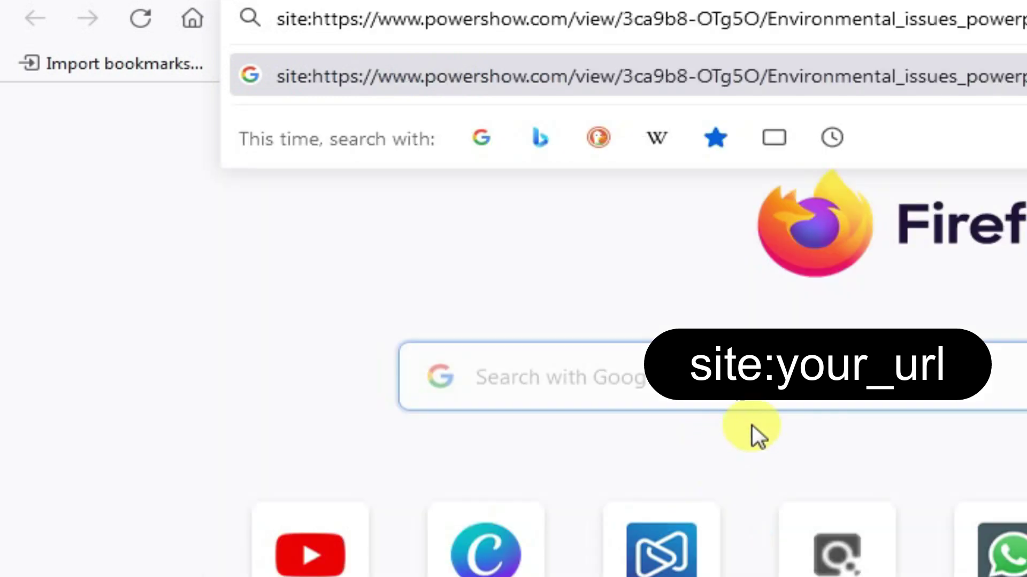
key("Return")
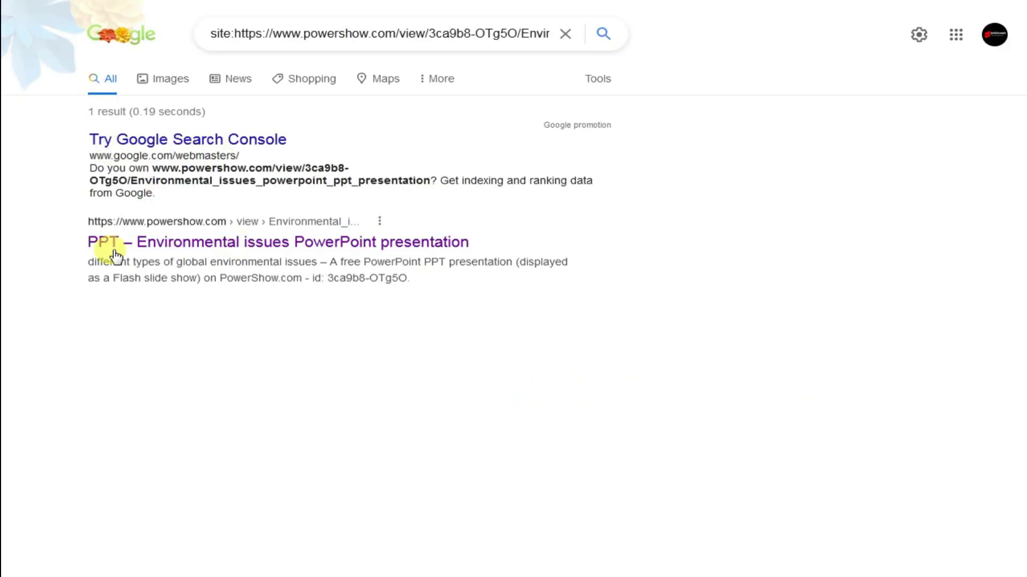
- Follow the indexed PowerShow result and return to the top of the 'make money online' listing
left_click(293, 247)
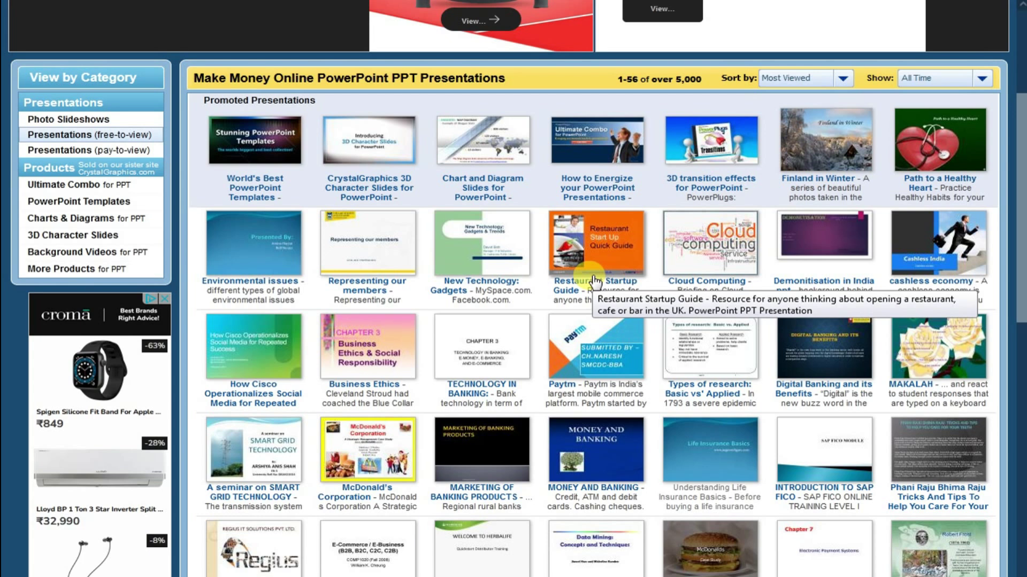
scroll(595, 282, "up", 5)
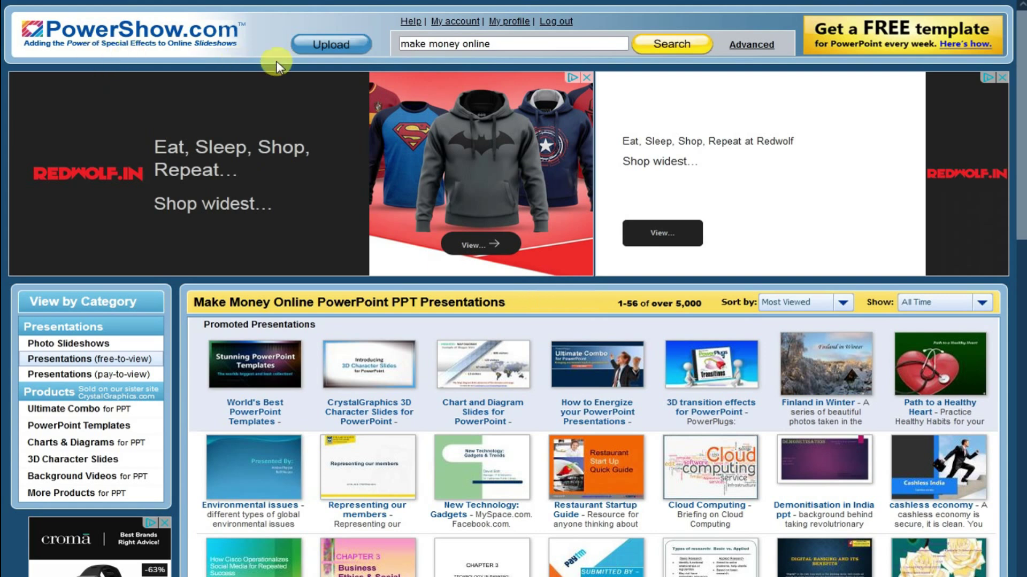
- Start a PowerShow upload and paste the swipe email's 'Work From Home' headline as display title
left_click(341, 51)
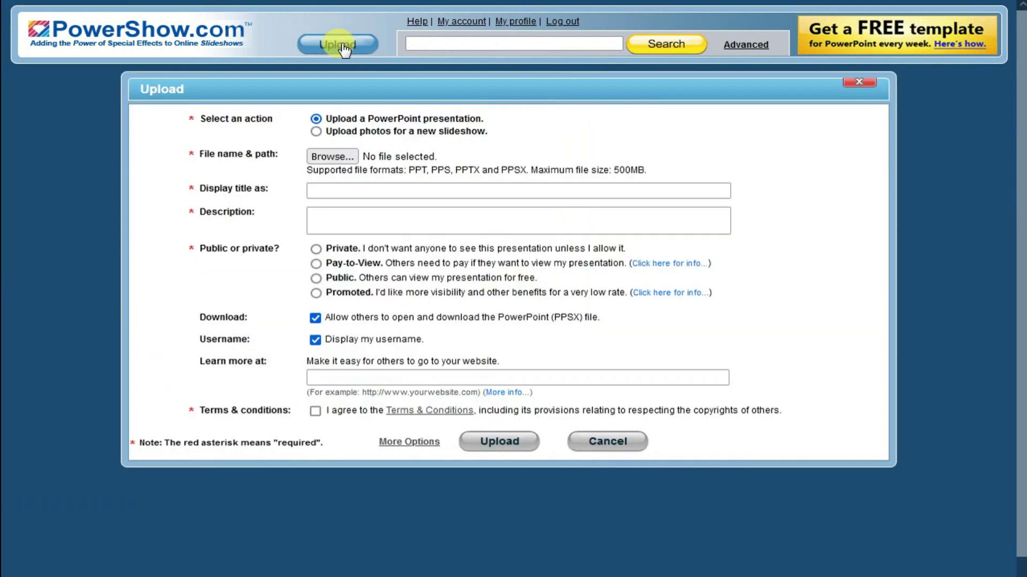
left_click(402, 198)
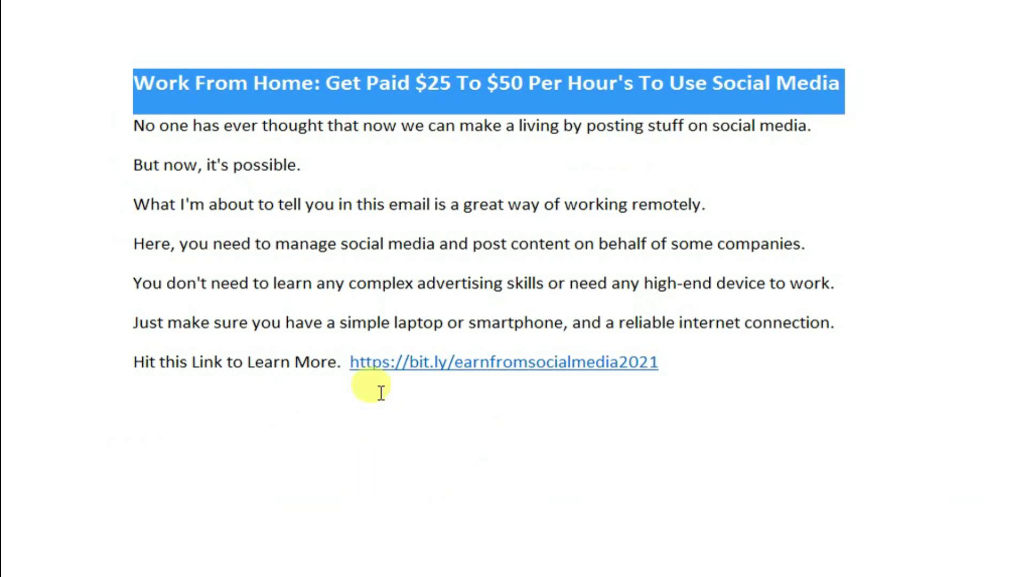
left_click(265, 165)
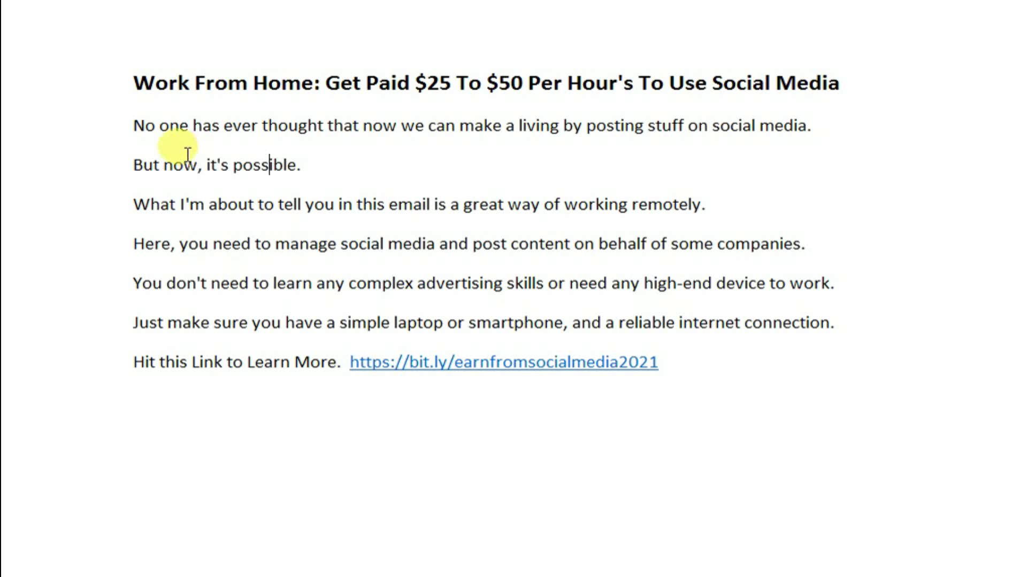
left_click(99, 97)
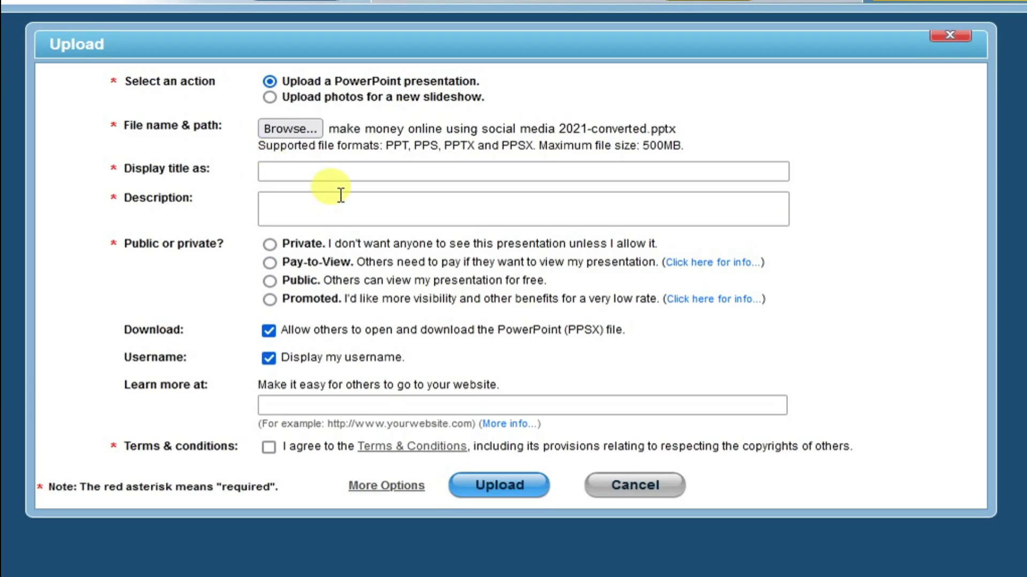
left_click(355, 167)
key("ctrl+v")
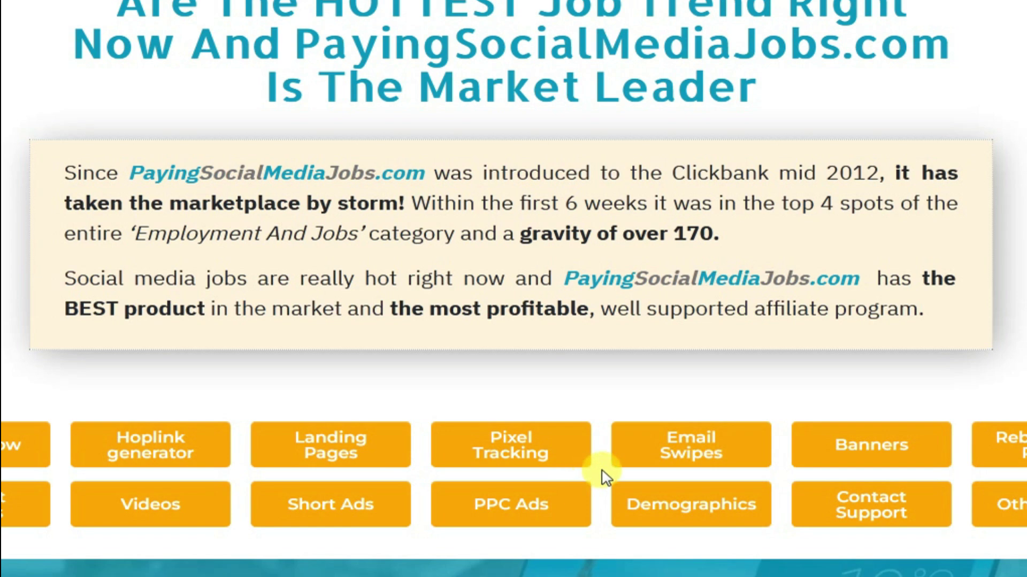
- Jump to Email Swipes, read Email 1, then collapse it
left_click(694, 442)
left_click(107, 291)
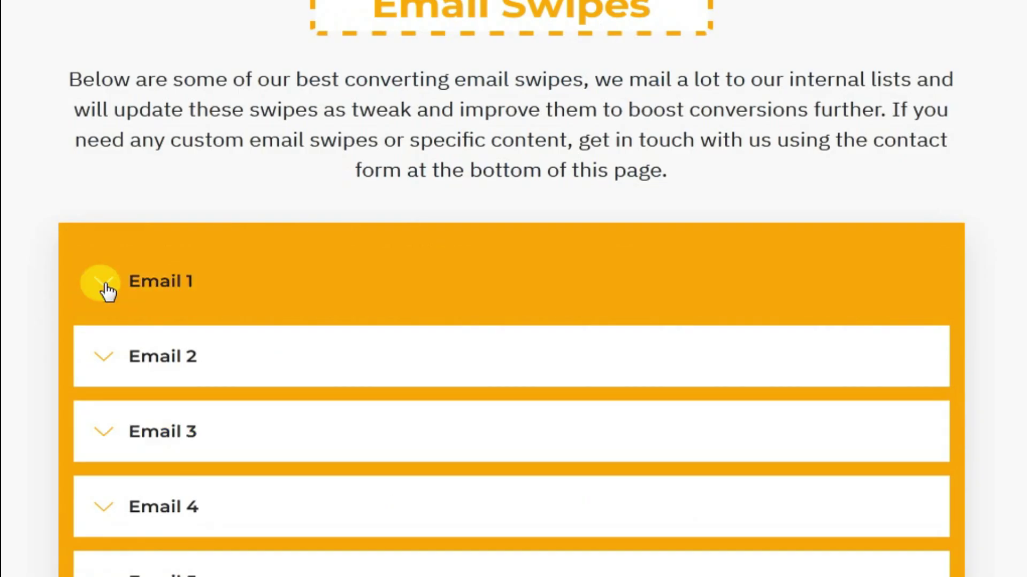
scroll(293, 363, "down", 2)
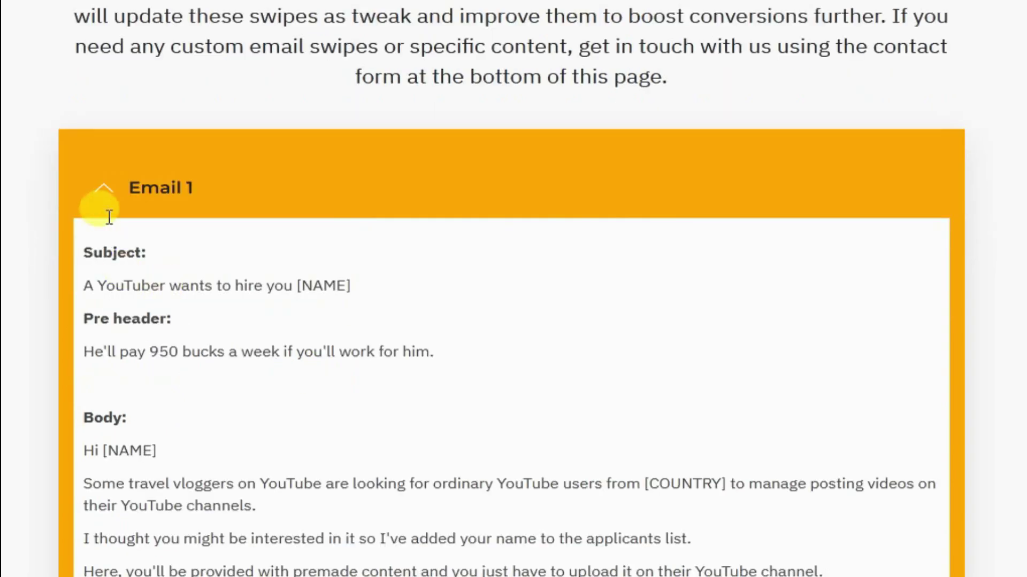
left_click(110, 199)
- Expand Email 4 and select its '$40 per tweet for [NAME]' subject, body and link text
scroll(275, 293, "down", 3)
left_click(122, 234)
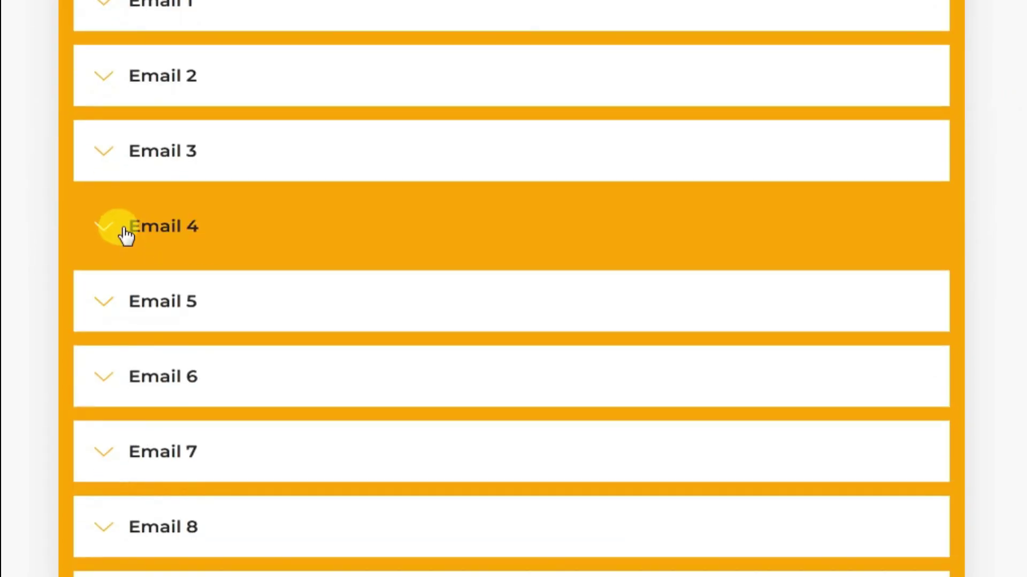
scroll(209, 323, "down", 2)
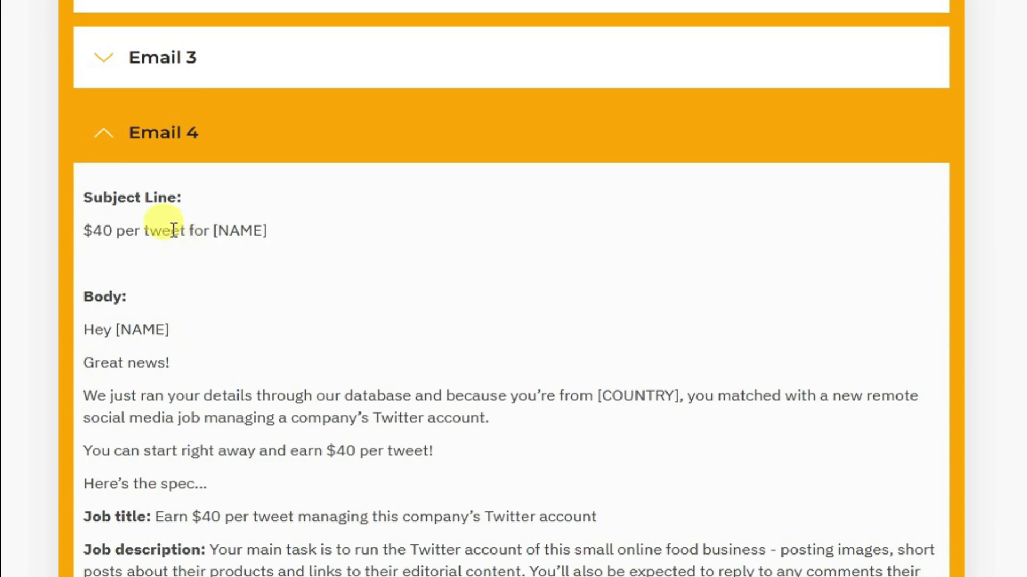
triple_click(174, 230)
scroll(321, 348, "down", 4)
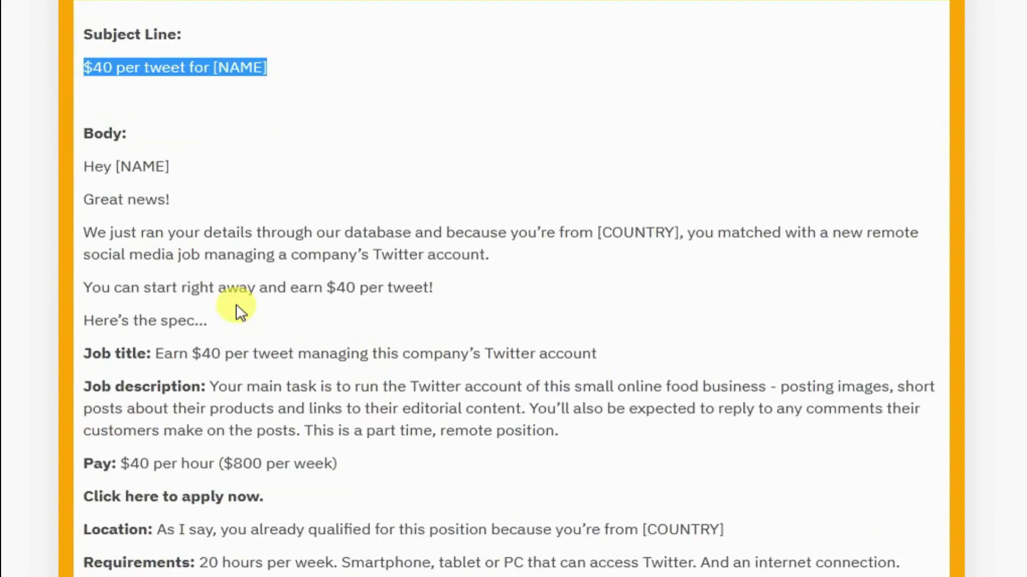
left_click_drag(84, 176, 369, 571)
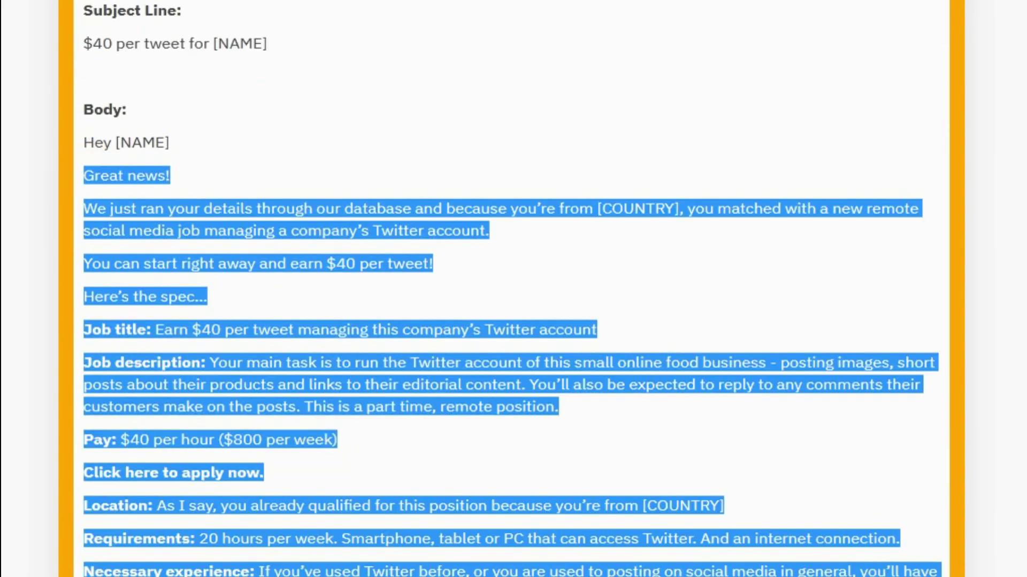
left_click(364, 567)
scroll(367, 535, "down", 5)
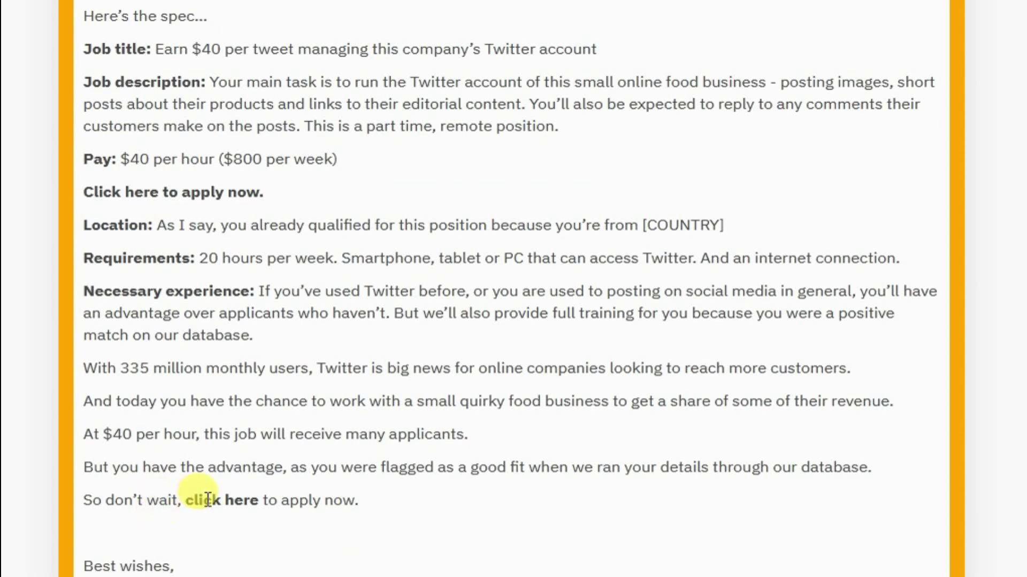
left_click_drag(186, 500, 258, 500)
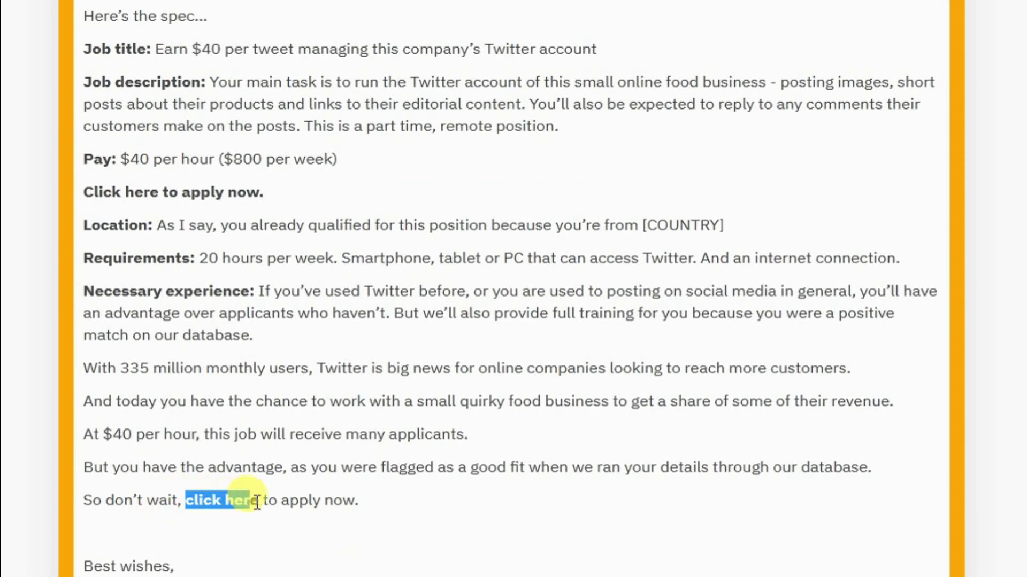
- Paste the swipe email body through the bit.ly/earnfromsocialmedia2021 link into the upload Description
left_click(342, 500)
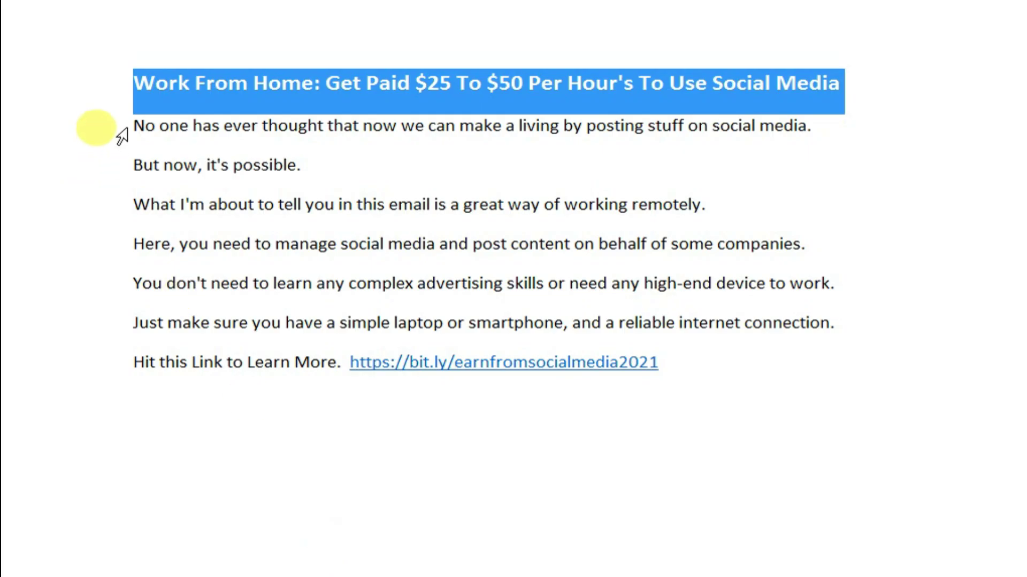
left_click_drag(118, 129, 152, 375)
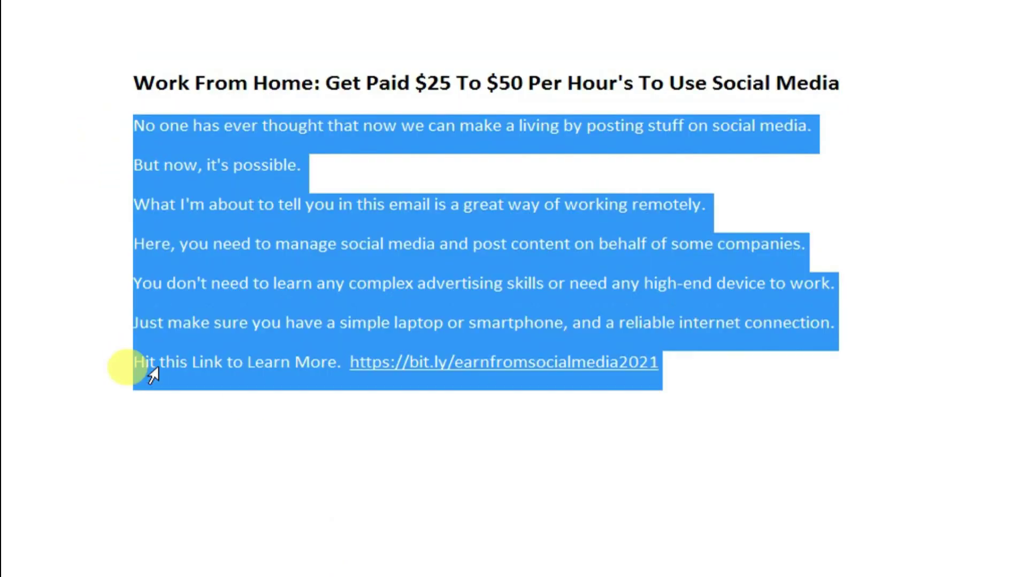
key("alt+Tab")
left_click(404, 205)
key("ctrl+v")
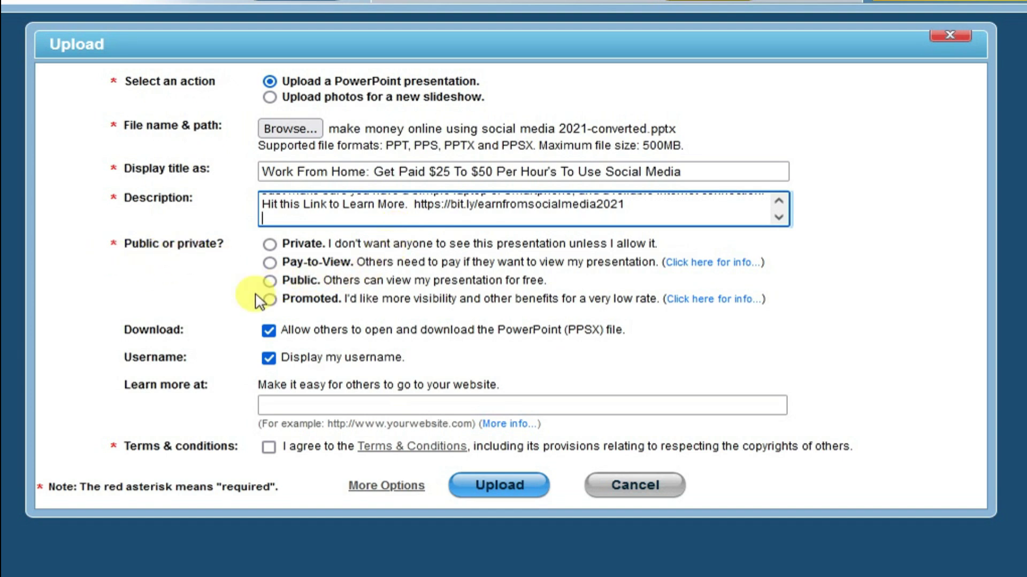
- Set the presentation's sharing to Public and focus the Tags field
left_click(270, 282)
left_click(334, 322)
left_click(333, 321)
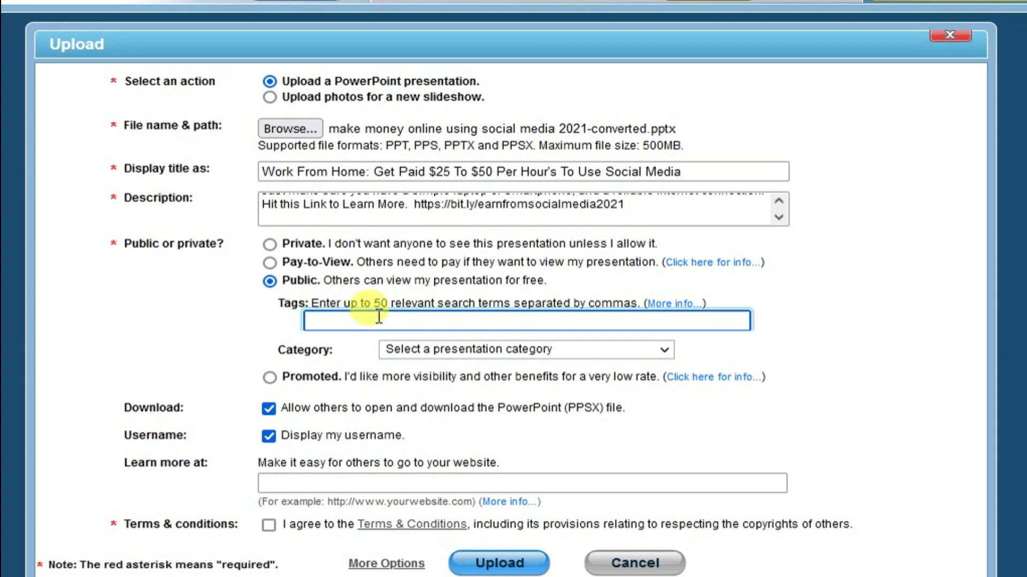
- Set the category to How To, Education & Training and agree to the terms and conditions
left_click(248, 345)
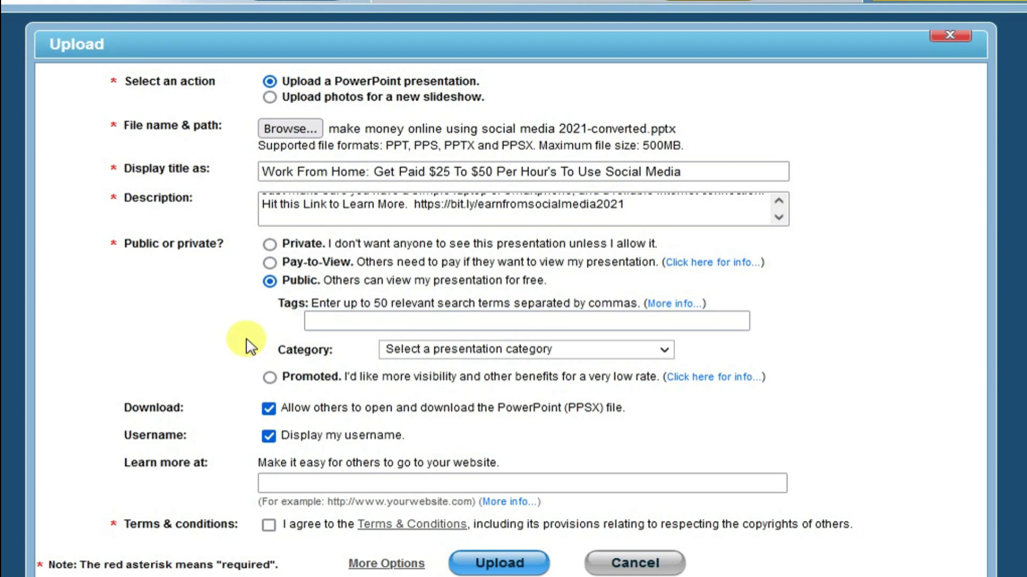
left_click(540, 352)
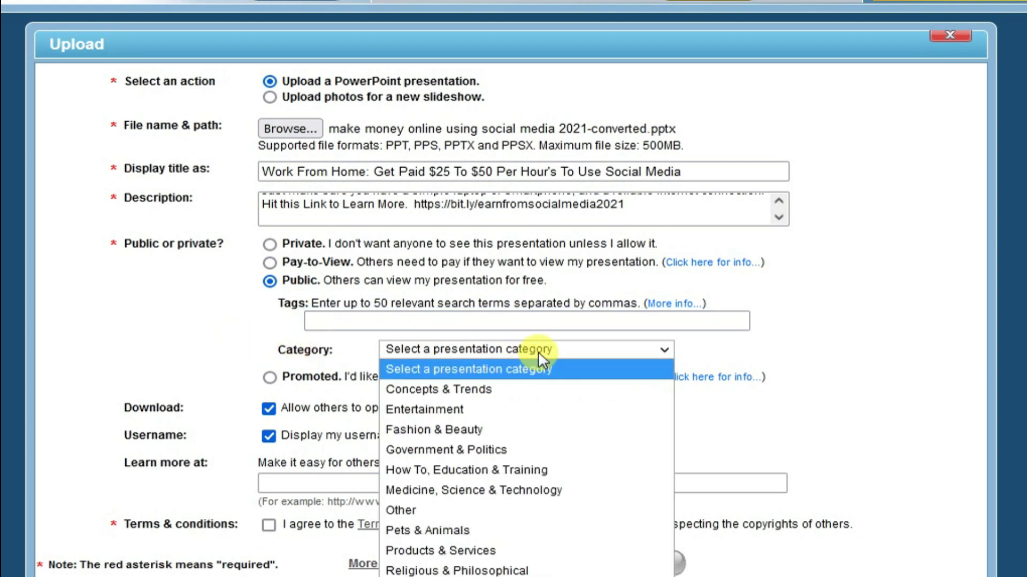
left_click(466, 470)
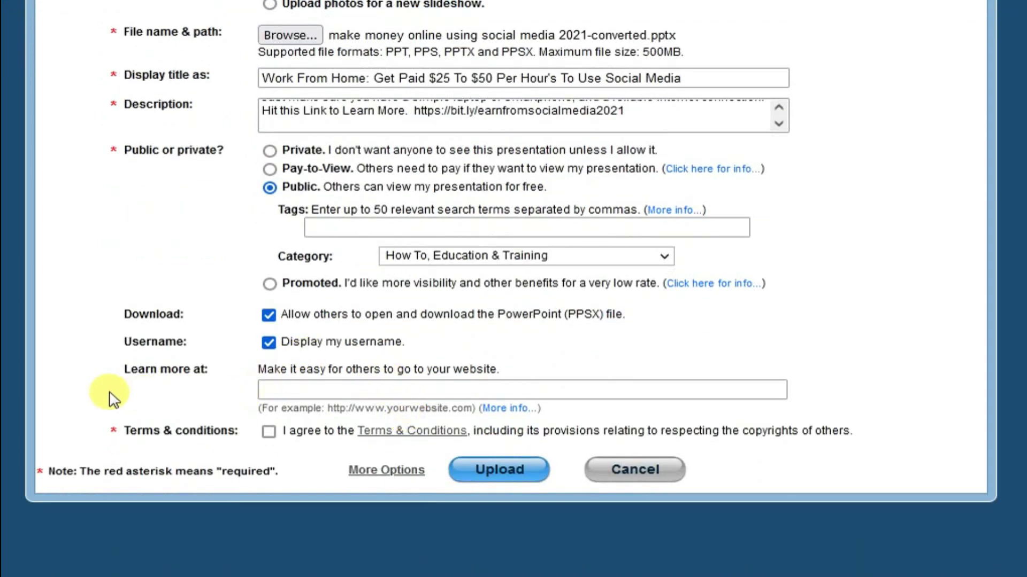
left_click(269, 431)
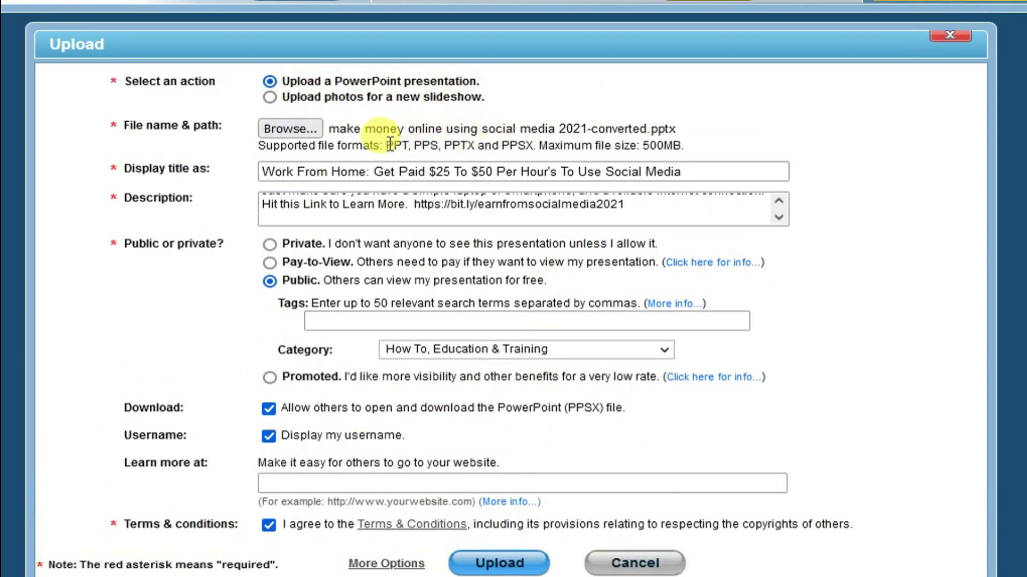
- Highlight the supported file formats line and submit the upload form
left_click_drag(387, 145, 475, 145)
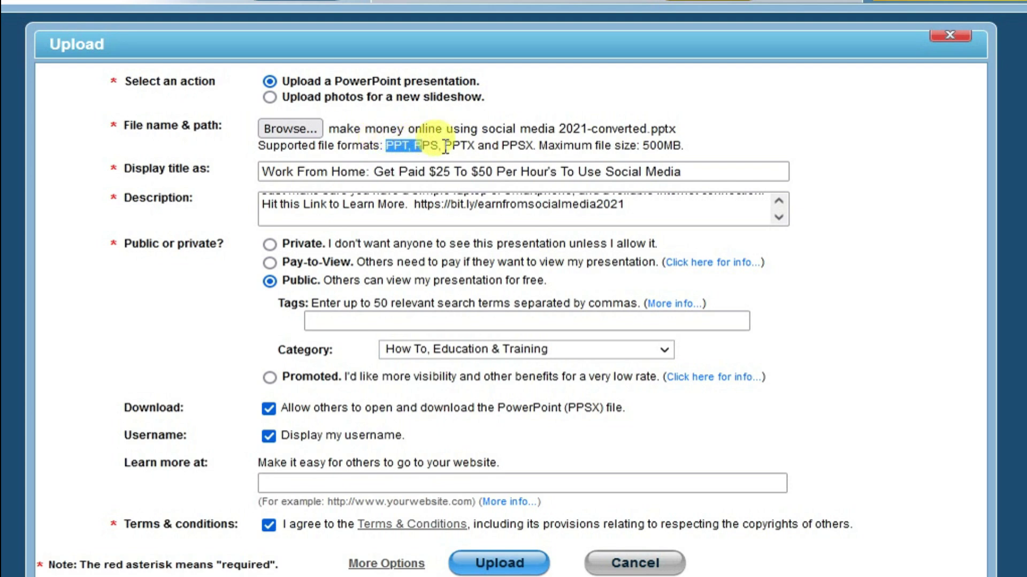
left_click(522, 146)
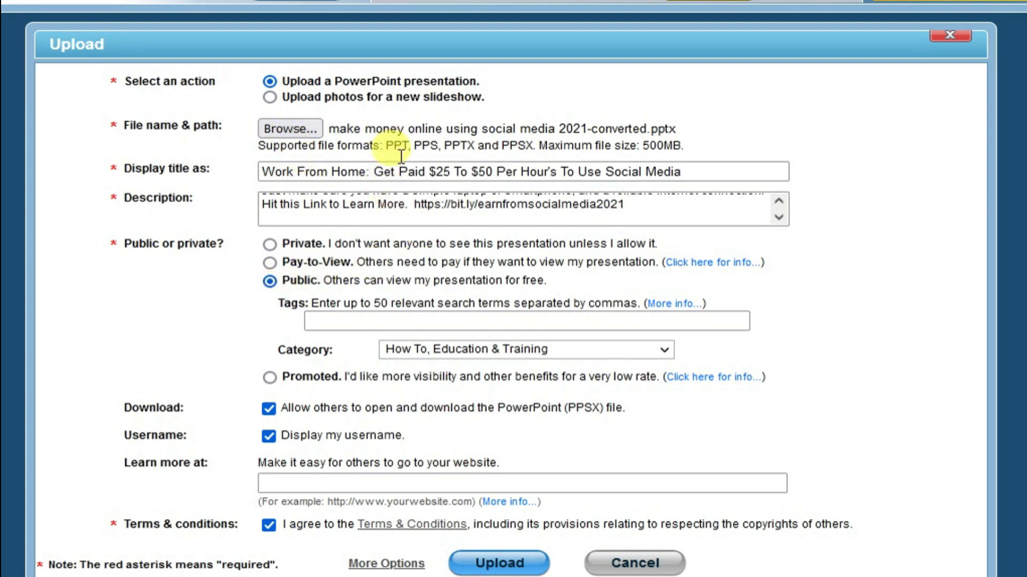
left_click(502, 565)
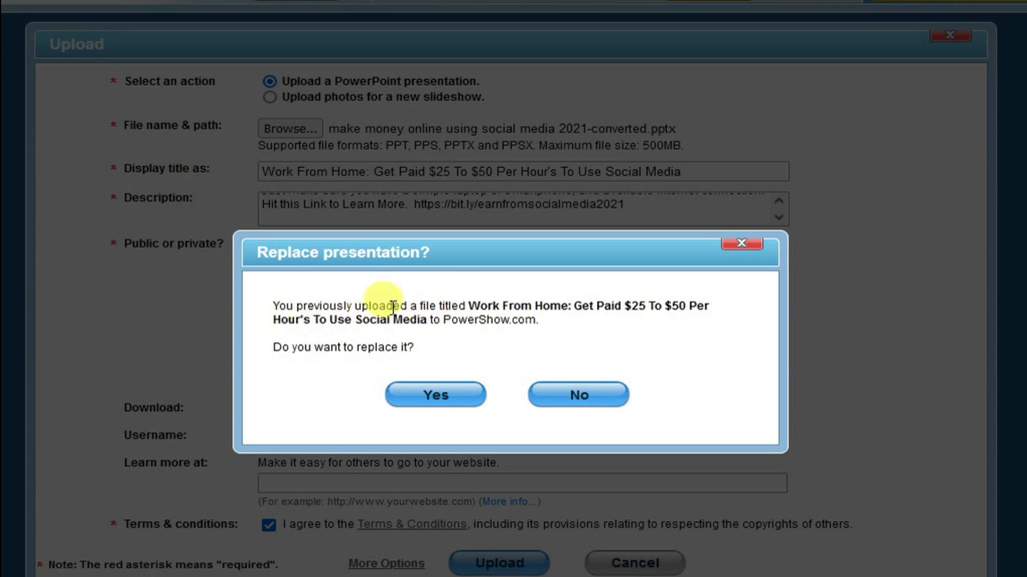
- Decline replacing the earlier presentation that has the same title
left_click_drag(262, 302, 537, 332)
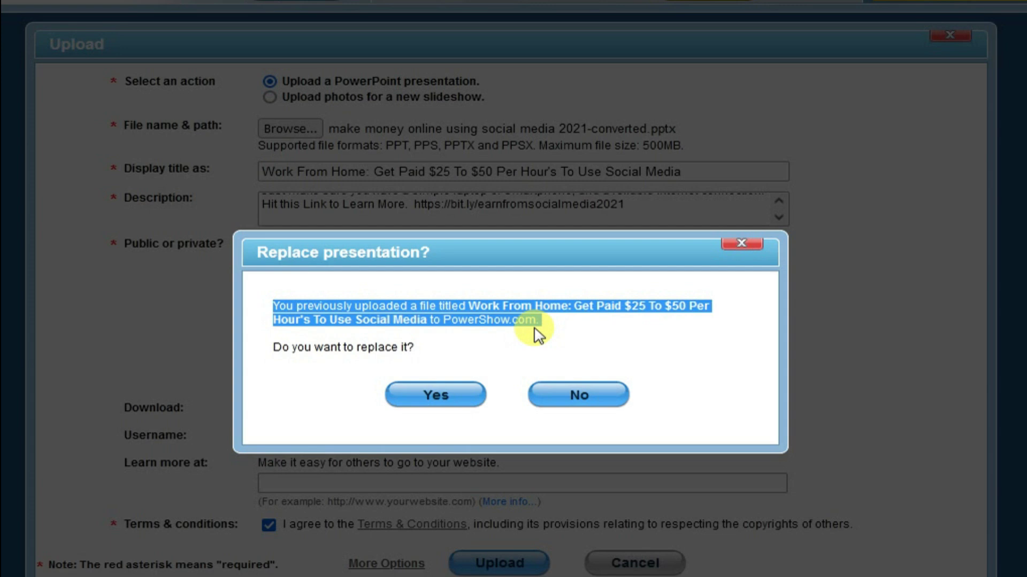
left_click(539, 326)
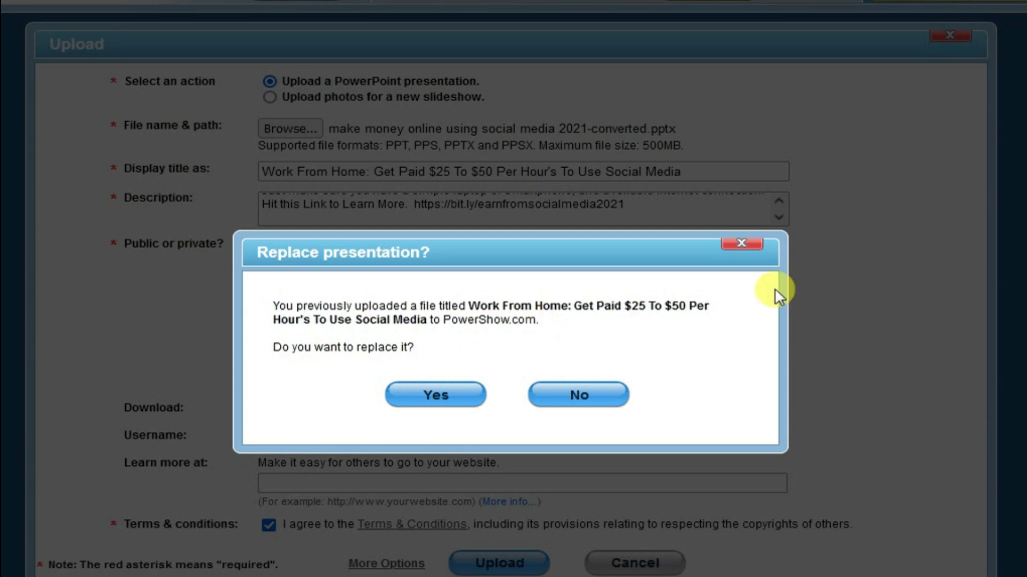
left_click(742, 245)
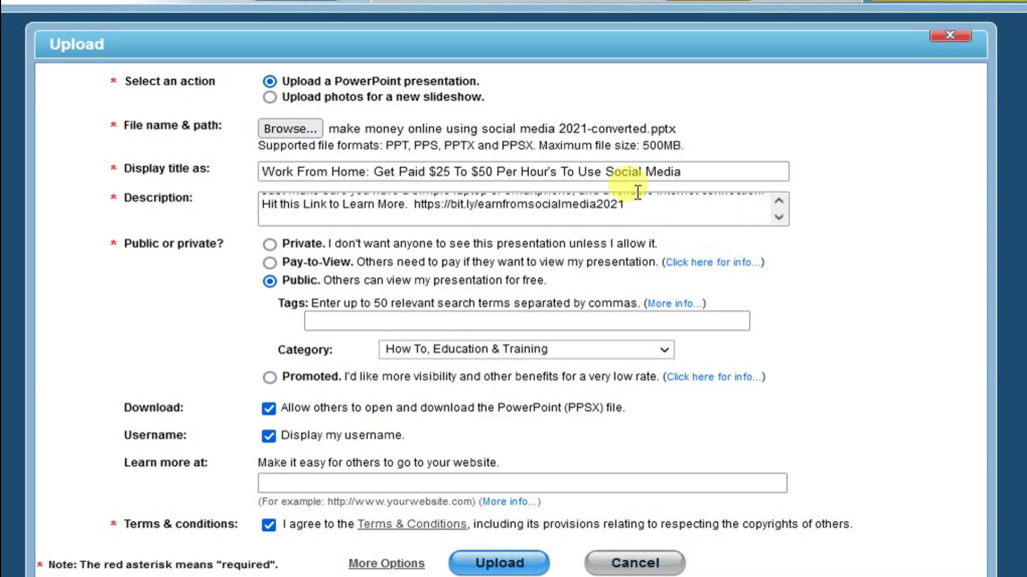
- Cut 'To Use Social Media' from the display title and upload again
left_click_drag(690, 168, 562, 170)
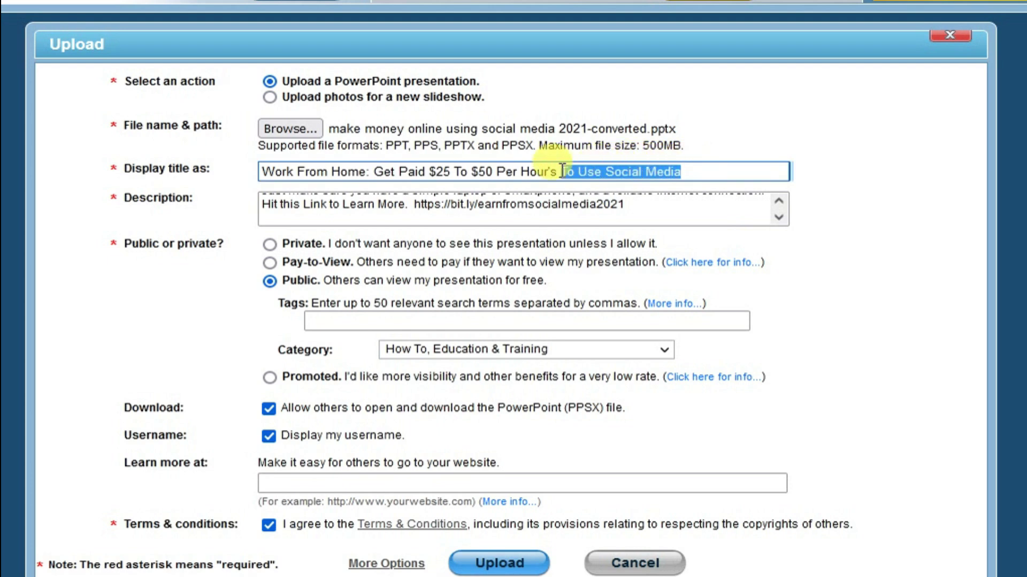
key("BackSpace")
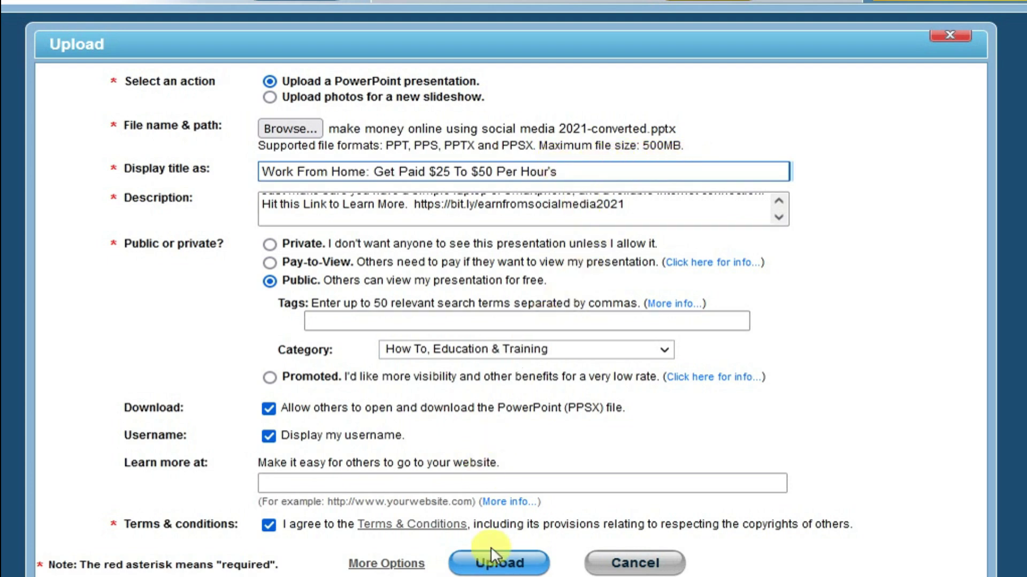
left_click(500, 563)
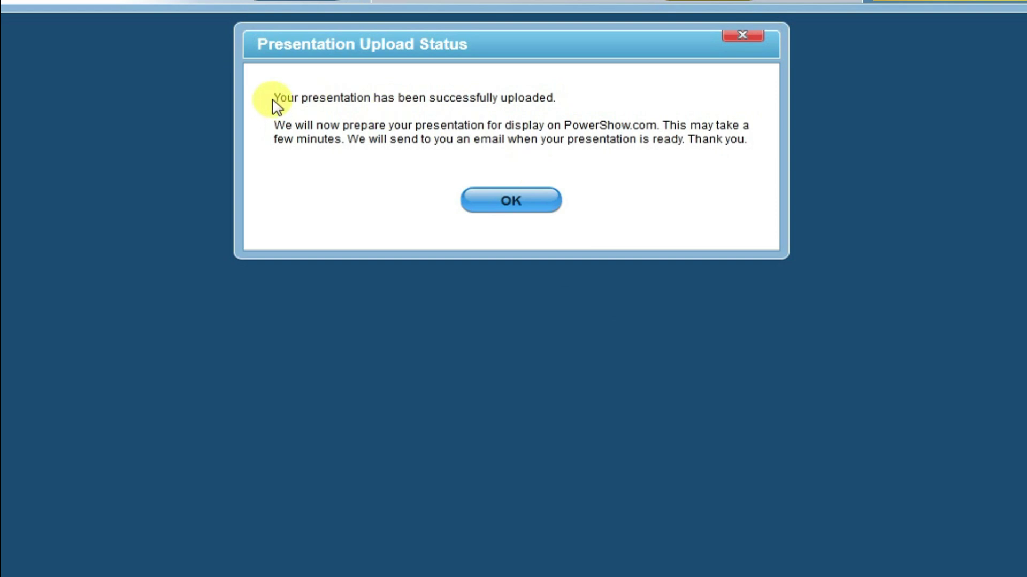
- Highlight the successful-upload message and the note that the presentation is being prepared
left_click_drag(274, 102, 563, 109)
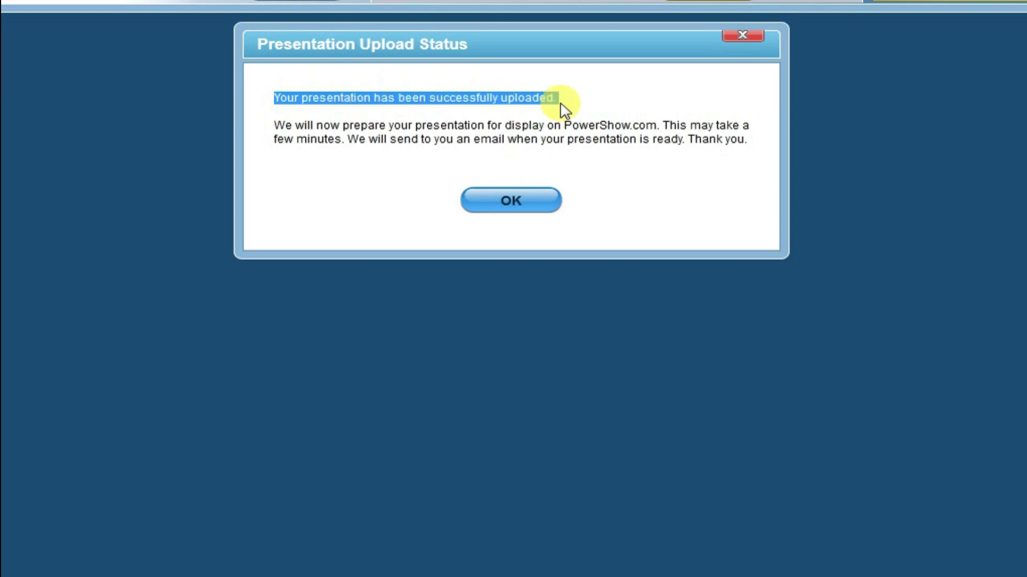
left_click_drag(272, 126, 659, 131)
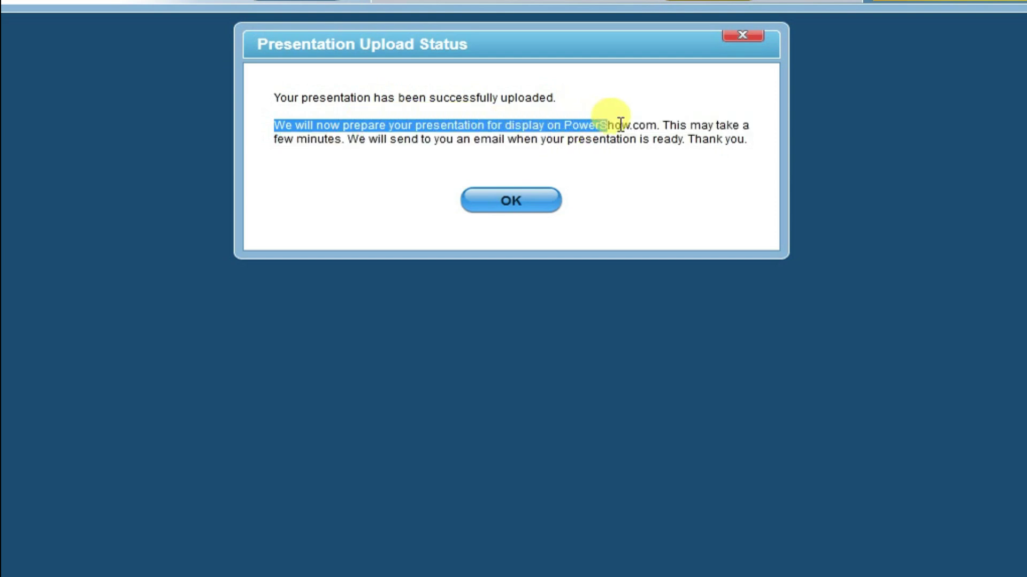
left_click(658, 131)
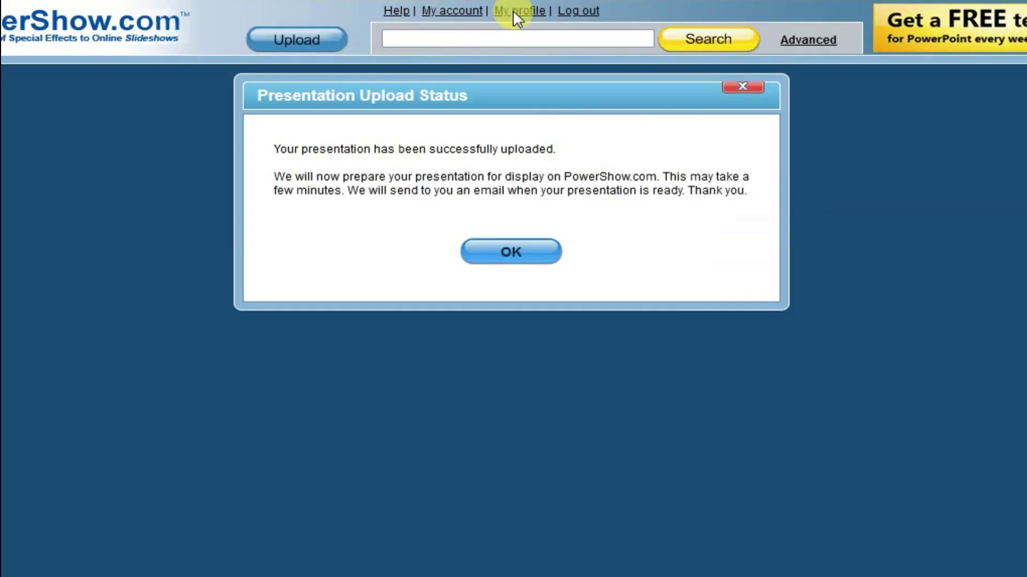
- Go to My profile and expand My Uploads, showing the 2 'Work From Home' presentations
left_click(513, 18)
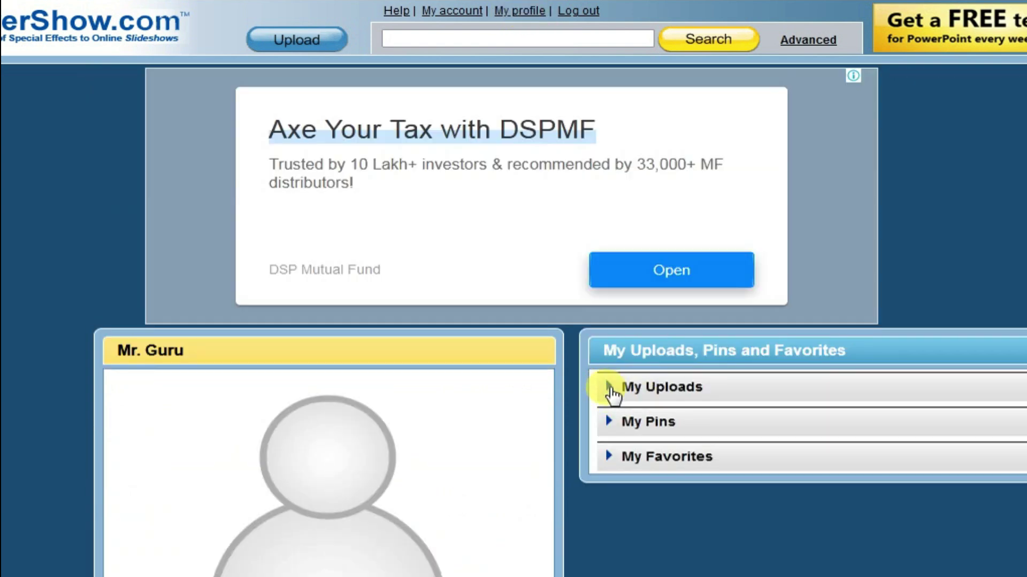
left_click(611, 395)
scroll(764, 310, "down", 2)
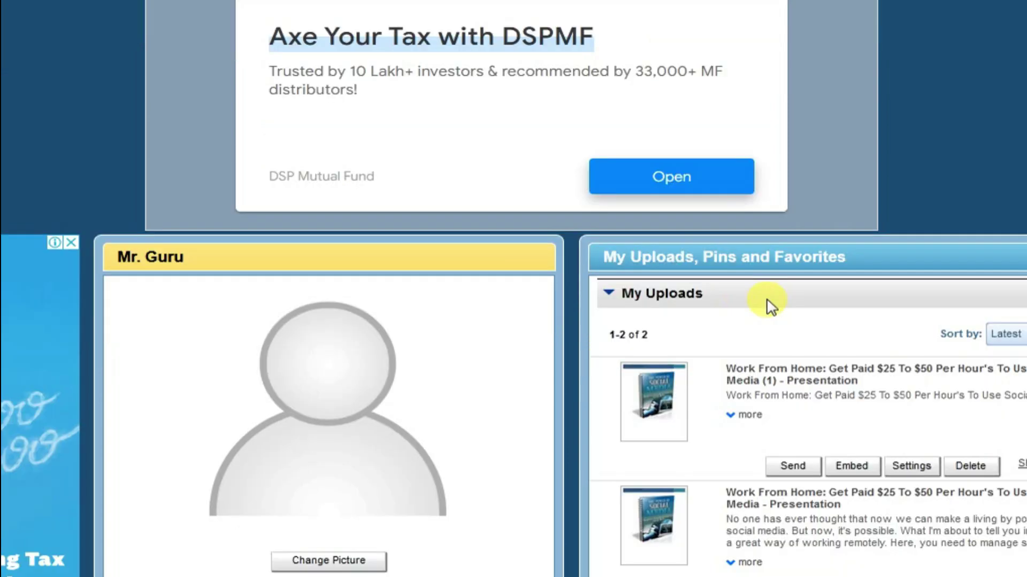
scroll(748, 305, "down", 2)
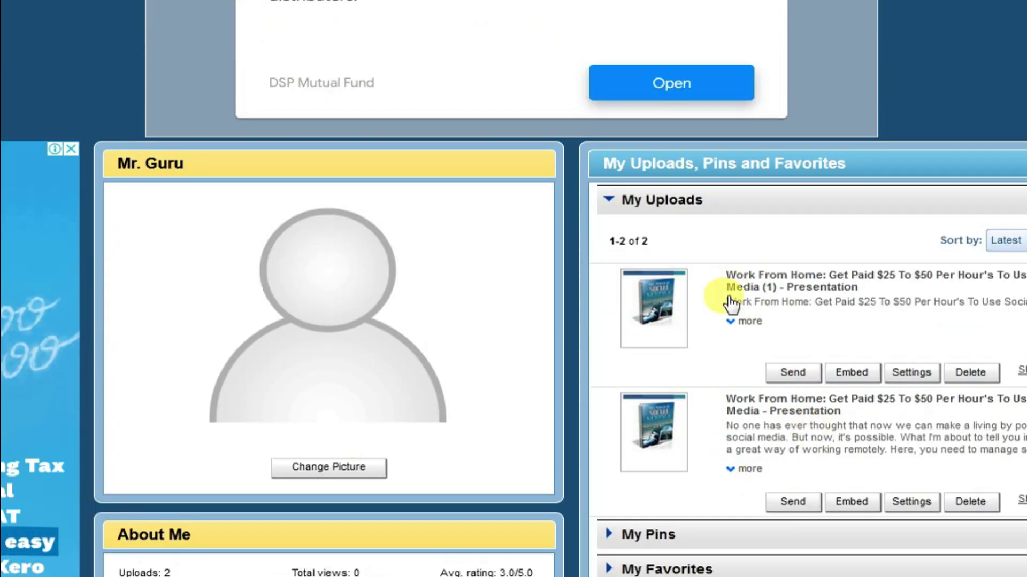
left_click_drag(856, 291, 829, 275)
left_click(847, 286)
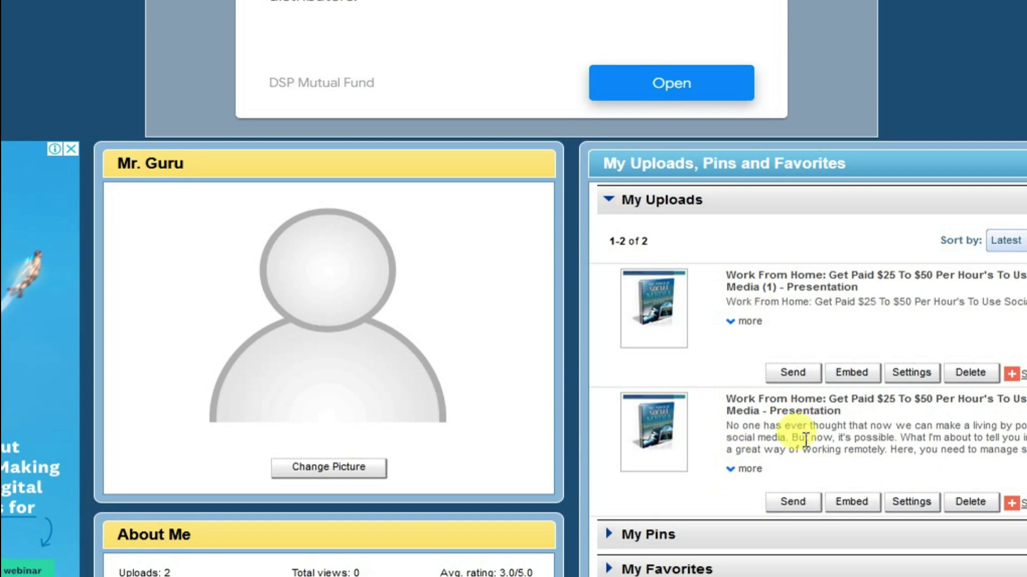
- Open the first Work From Home upload's page and advance the player two slides
left_click(797, 289)
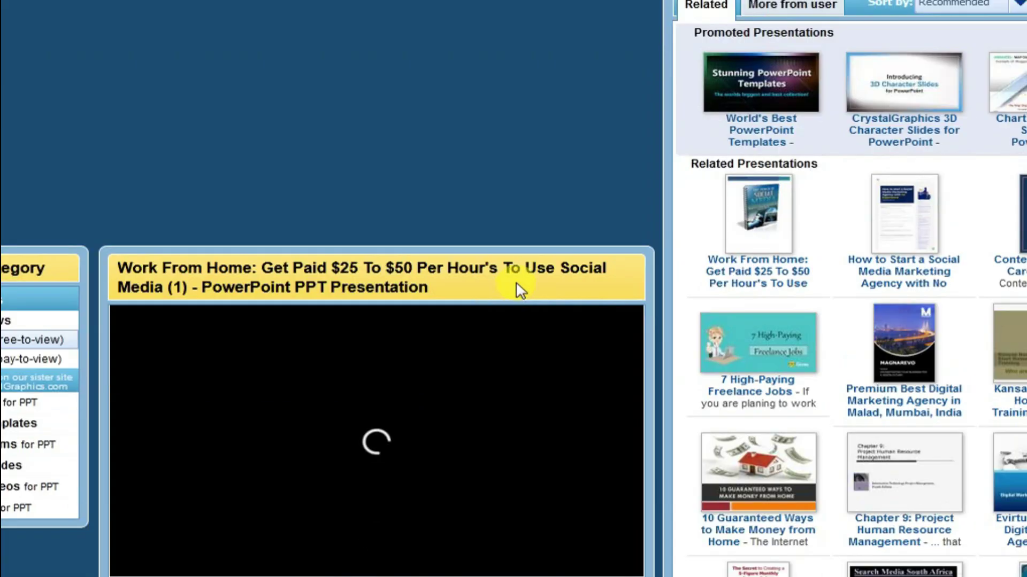
scroll(125, 233, "down", 1)
scroll(128, 214, "down", 2)
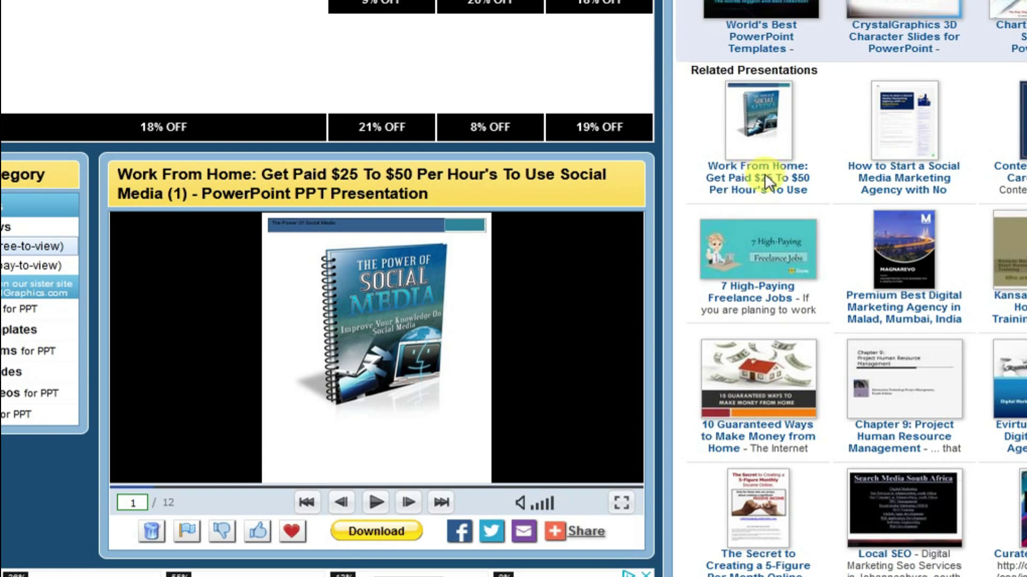
left_click(407, 503)
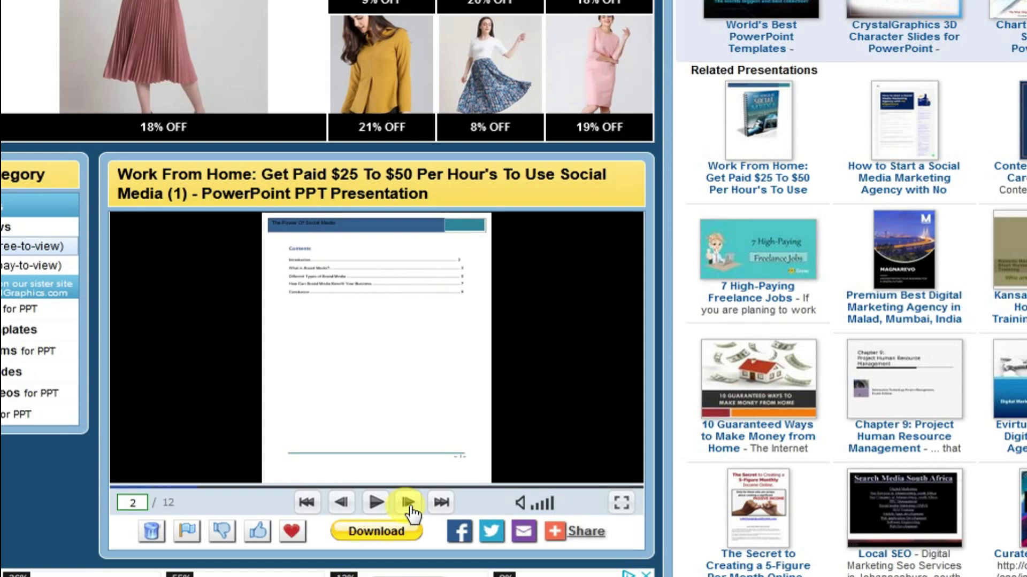
left_click(408, 505)
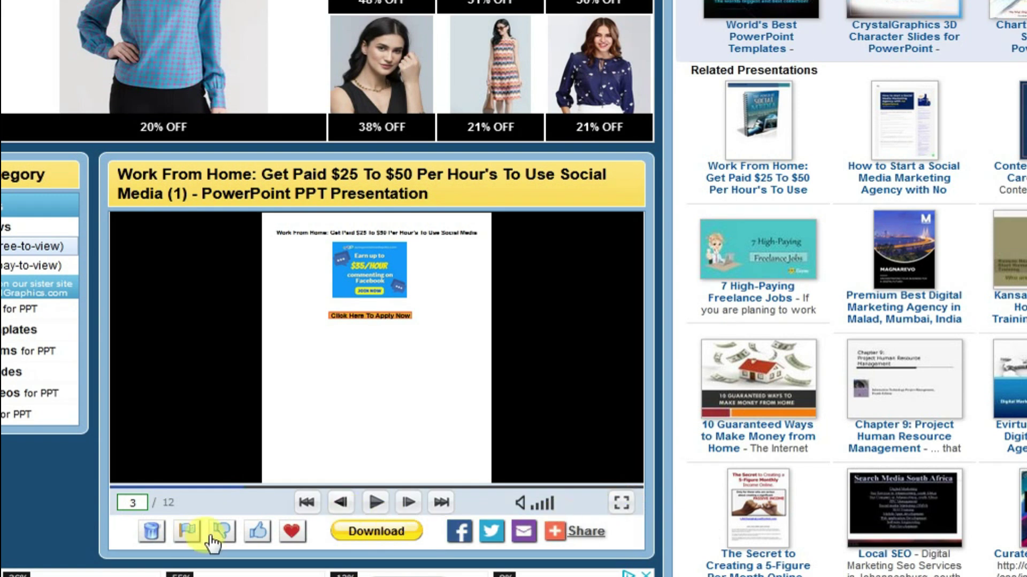
- Scroll to About This Presentation and highlight its Date added, 19 March 2022
scroll(390, 394, "down", 5)
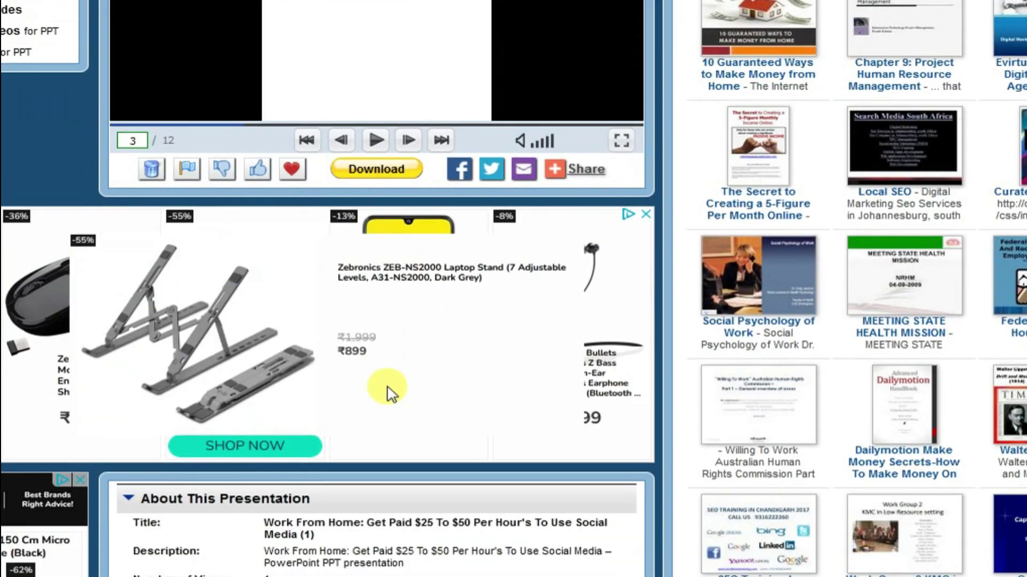
scroll(390, 395, "down", 4)
scroll(390, 394, "down", 3)
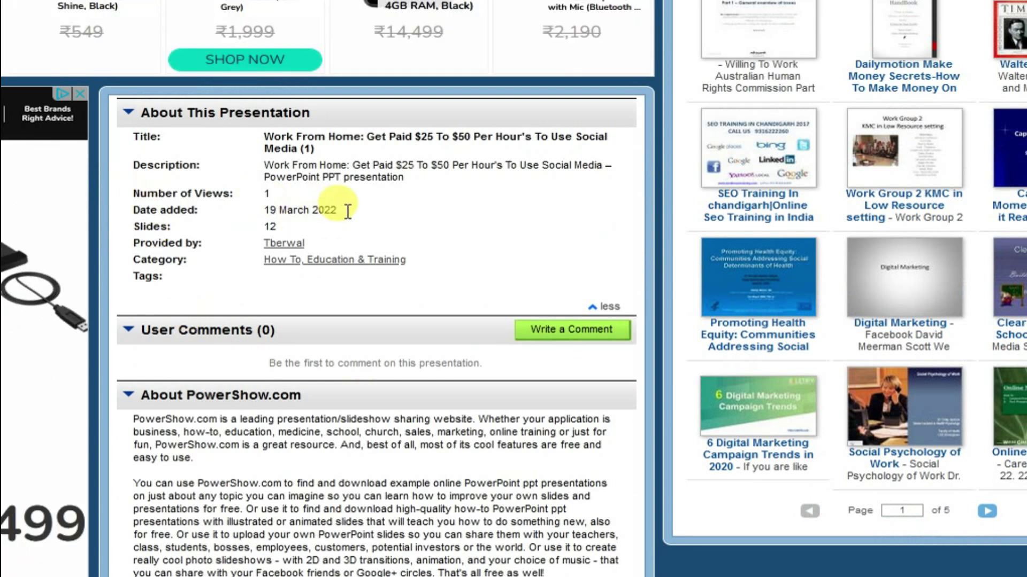
left_click_drag(265, 210, 336, 212)
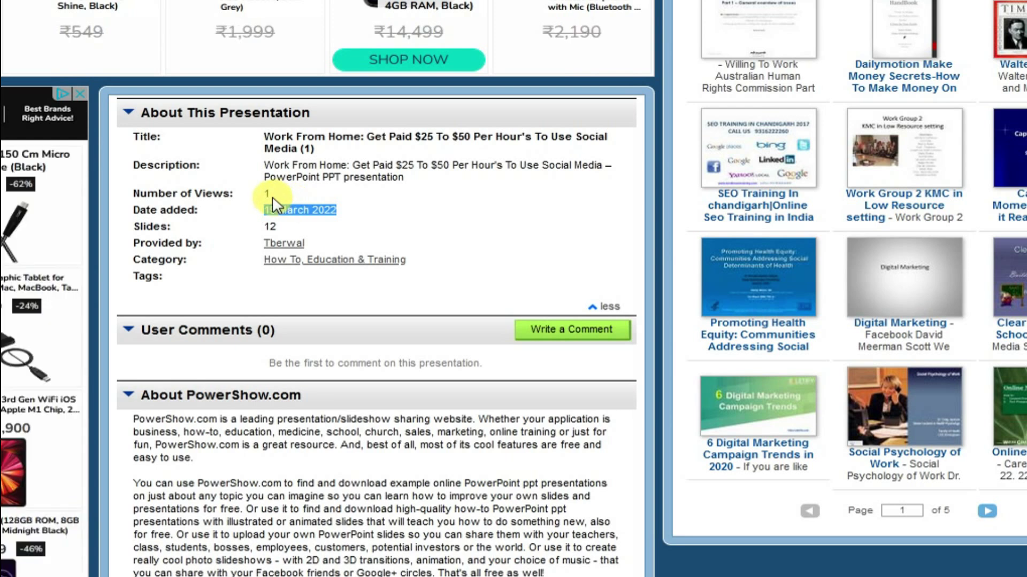
- Scroll back to the top of the page and collapse the bottom advert
scroll(481, 309, "up", 2)
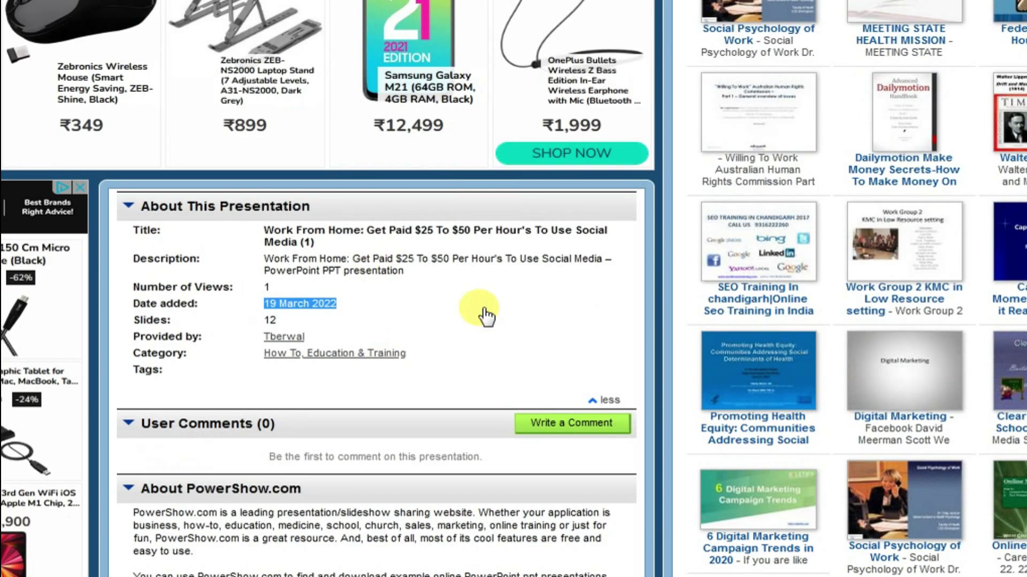
scroll(487, 314, "up", 5)
scroll(488, 315, "up", 5)
scroll(481, 315, "up", 5)
scroll(486, 291, "up", 1)
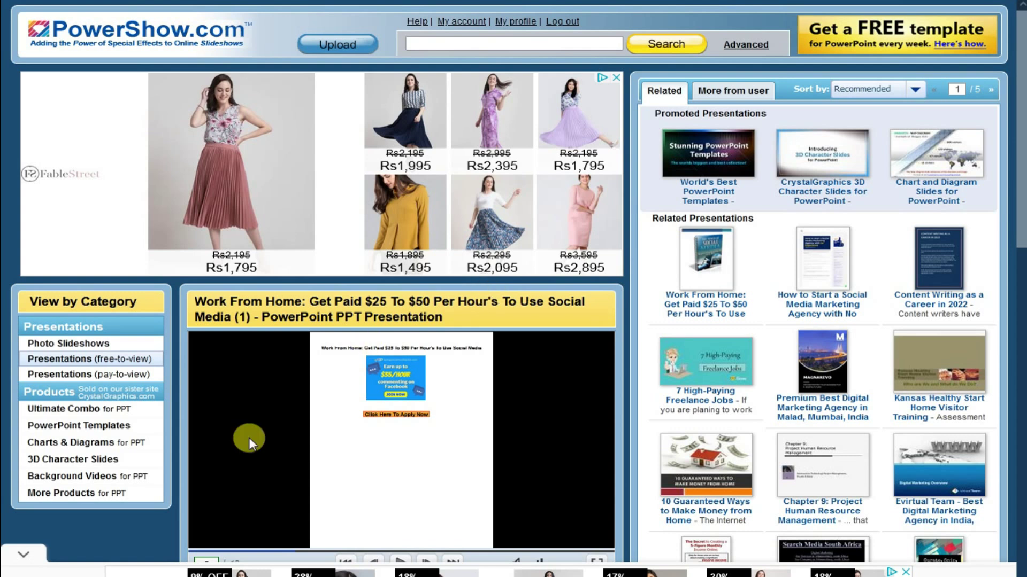
left_click(24, 555)
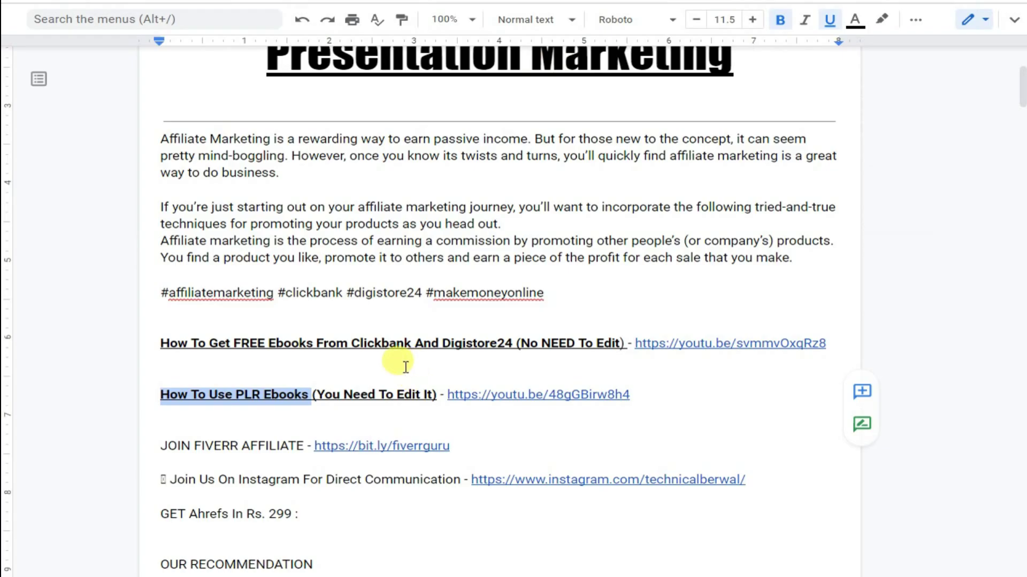
- Scroll the notes document and click the empty line below the PLR ebooks link
scroll(408, 372, "down", 1)
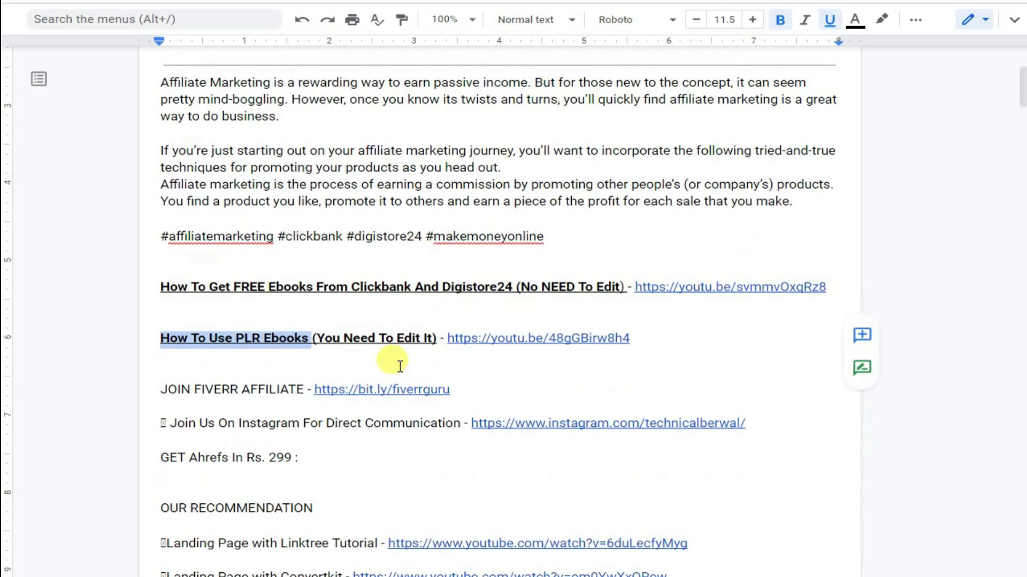
left_click(262, 342)
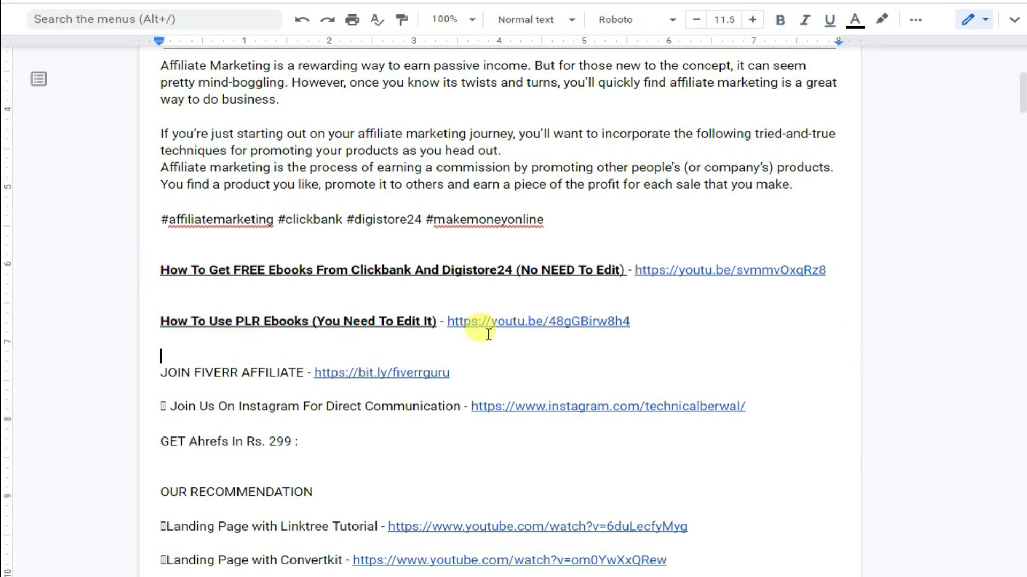